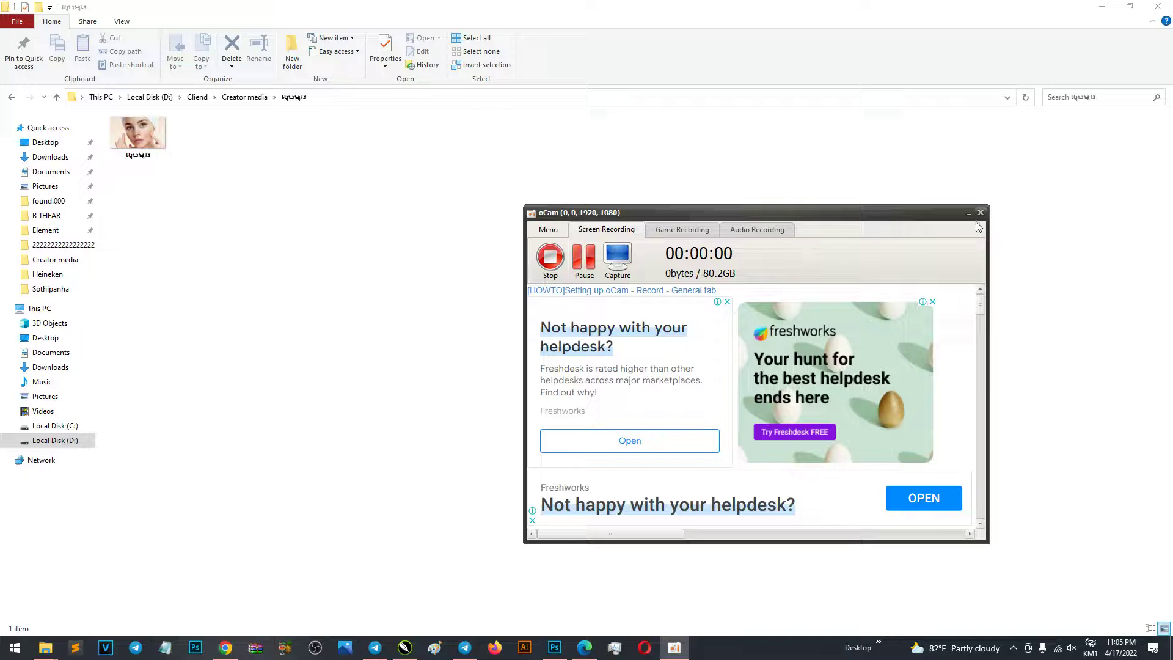
Step: Minimize the oCam recorder so only the portrait photo's folder is visible
left_click(969, 213)
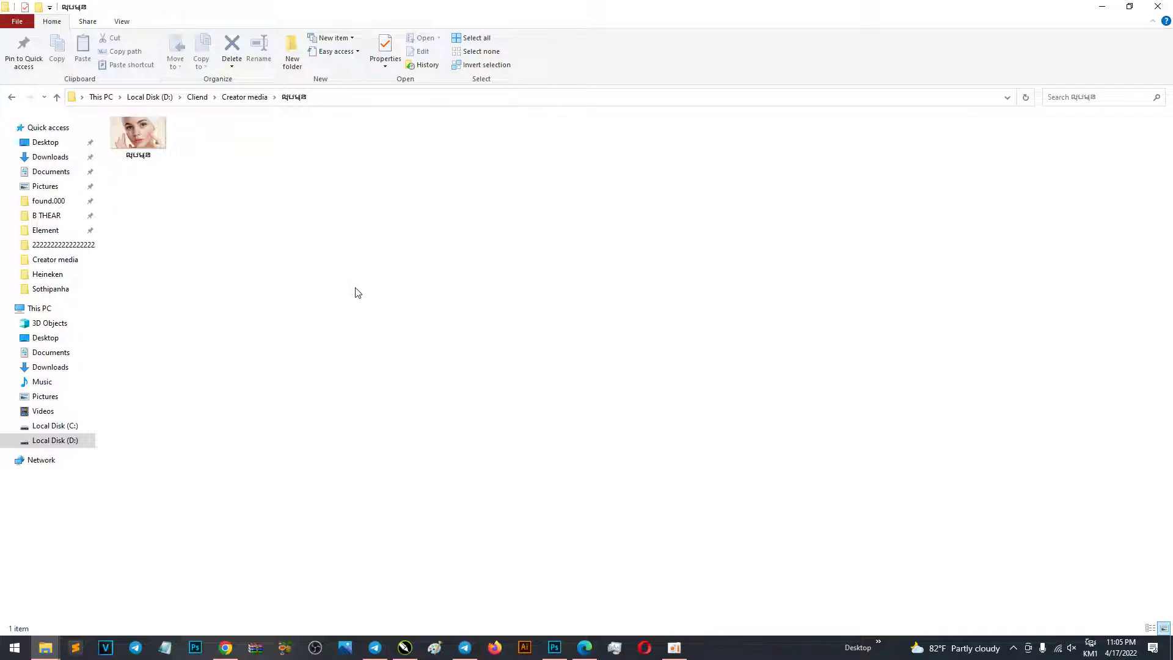
double_click(148, 141)
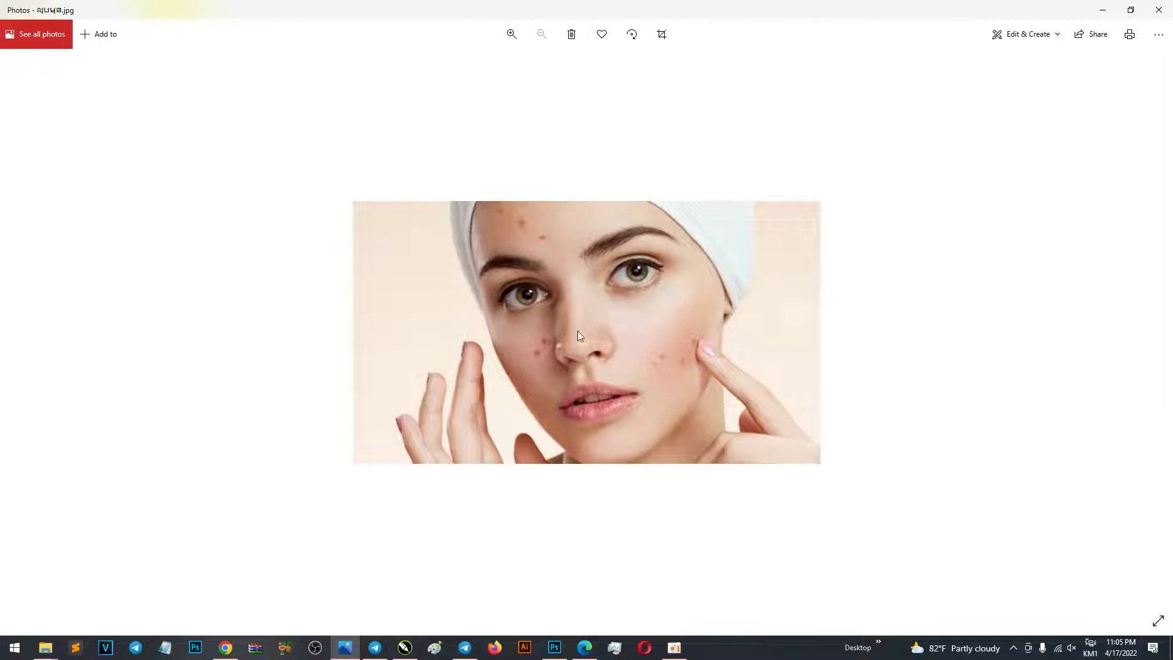
left_click(1159, 10)
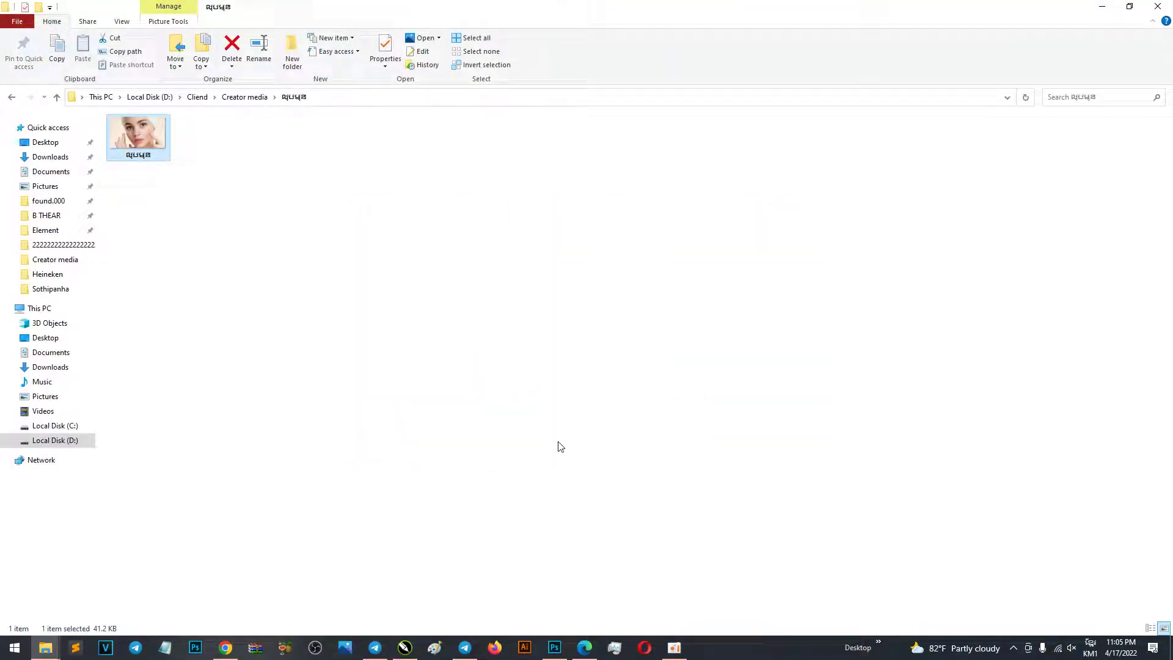
Step: Drag the portrait photo from its Creator media subfolder into Photoshop as a new document
left_click(554, 647)
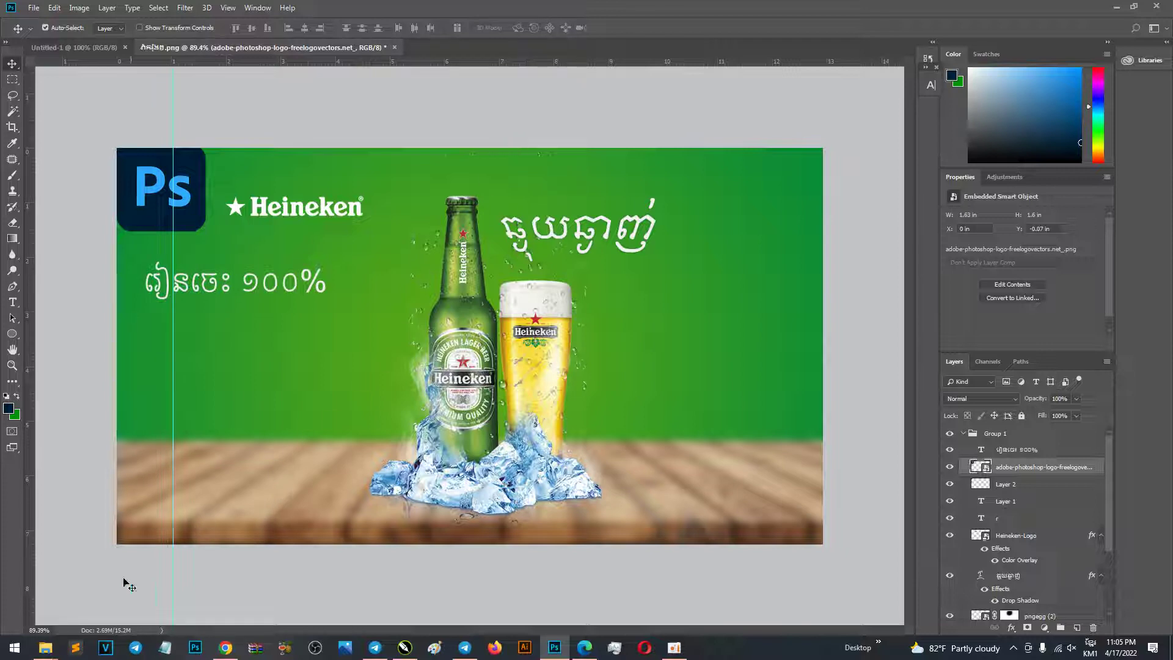
left_click(46, 647)
left_click(505, 559)
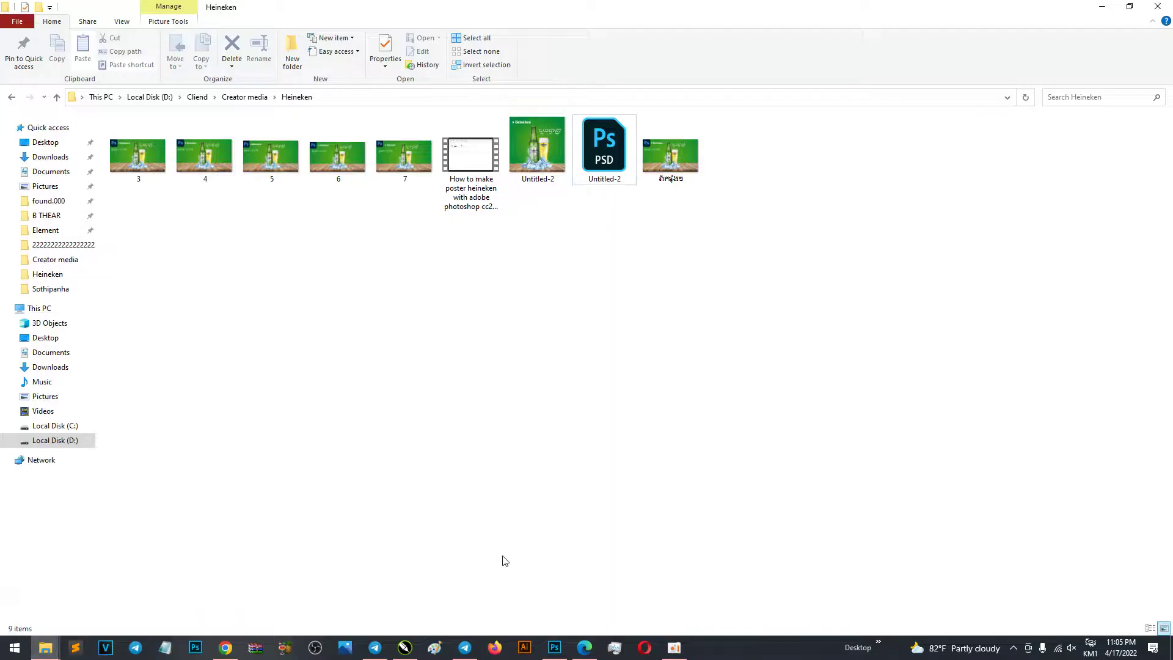
left_click(245, 97)
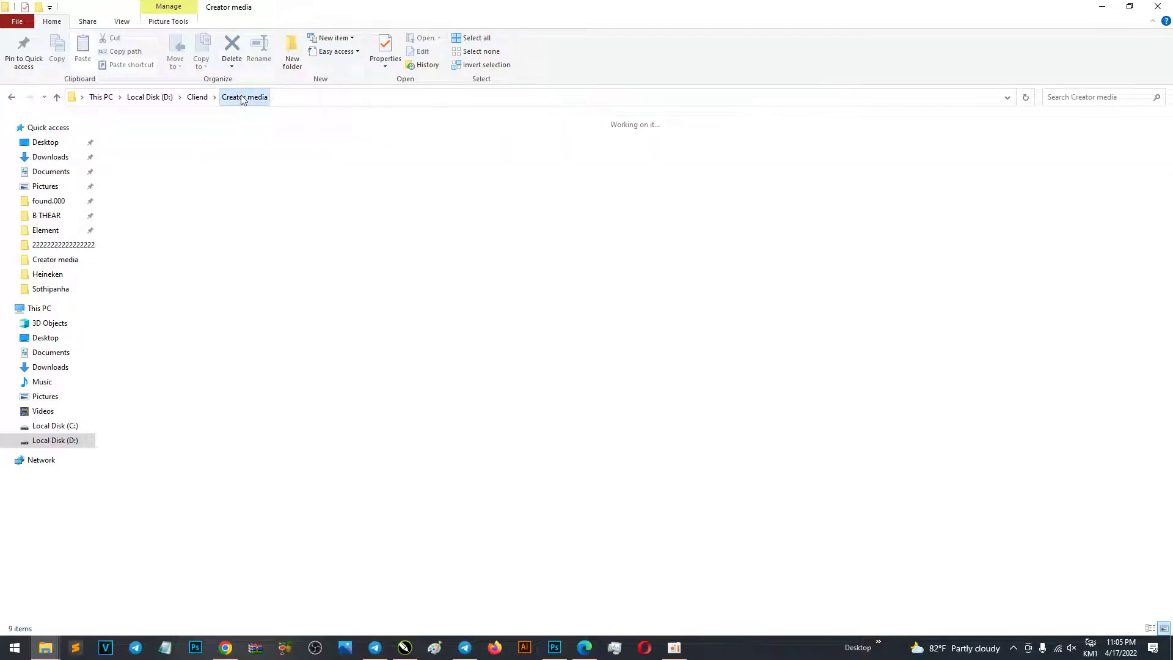
double_click(227, 154)
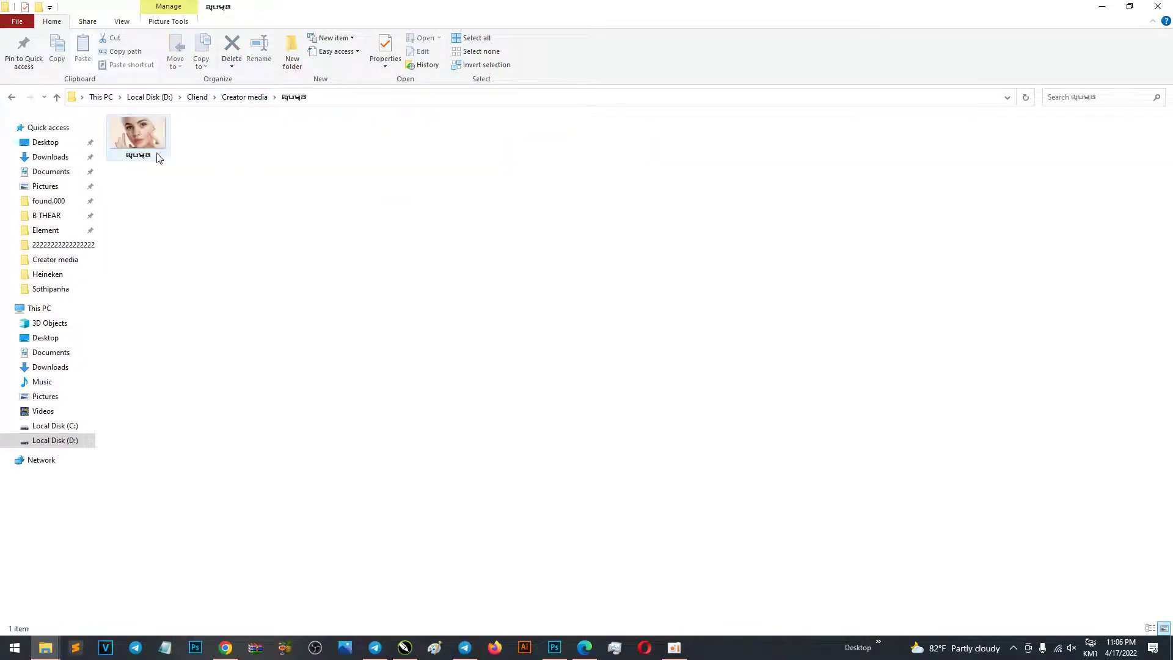
mouse_move(156, 153)
left_mouse_down()
mouse_move(454, 484)
mouse_move(584, 332)
left_mouse_up()
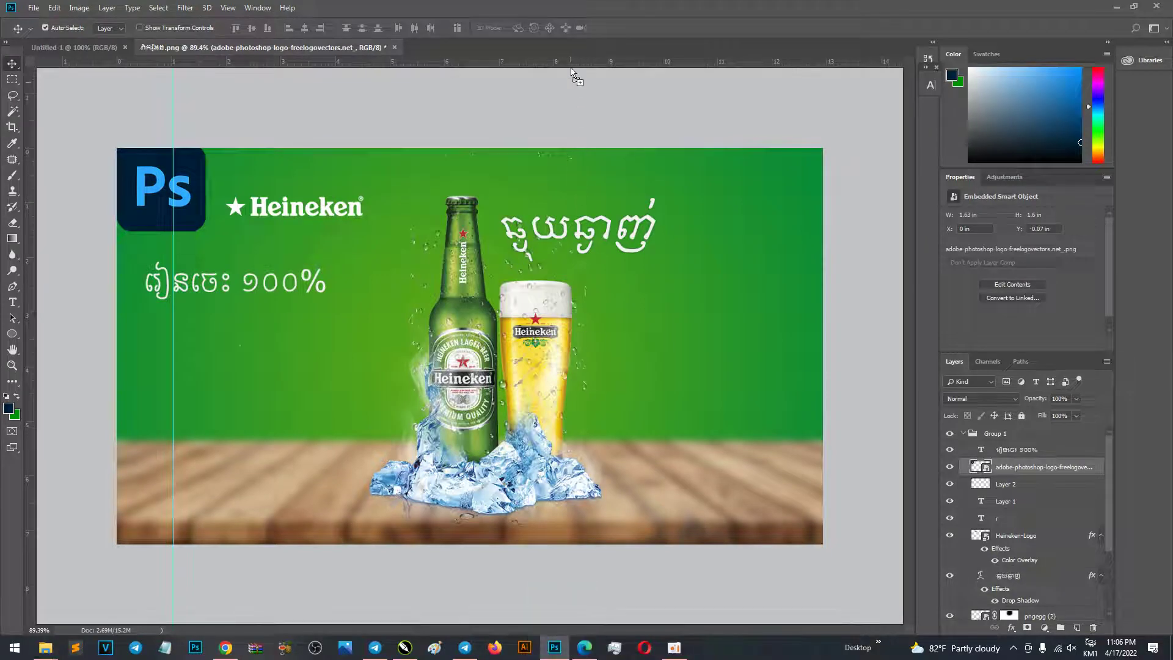
left_click_drag(573, 72, 573, 47)
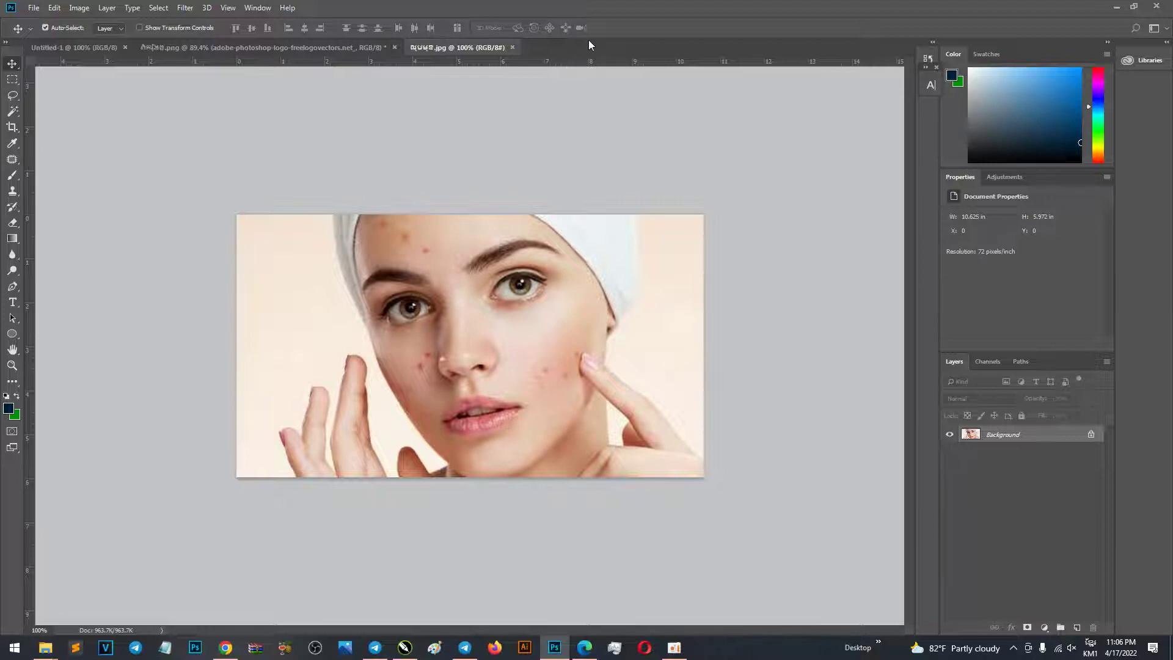
Step: Zoom the portrait to about 285% on the forehead's red spots
scroll(471, 342, "up", 4)
scroll(569, 388, "up", 2)
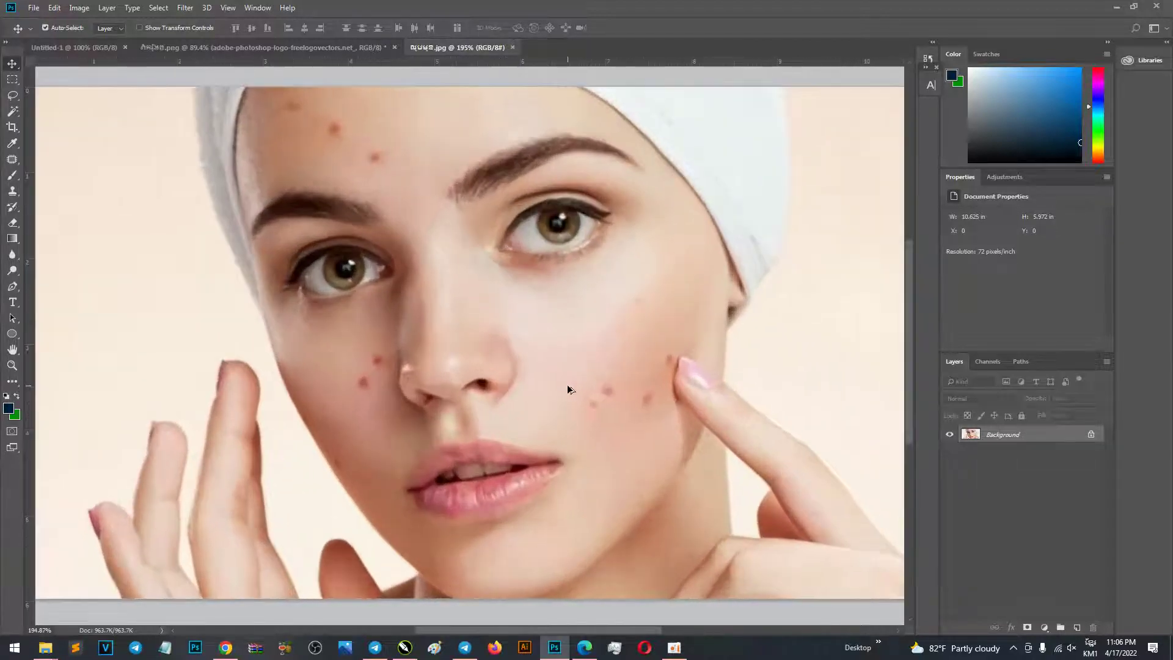
scroll(461, 322, "up", 1)
scroll(428, 309, "up", 1)
scroll(350, 275, "up", 1)
scroll(350, 274, "up", 3)
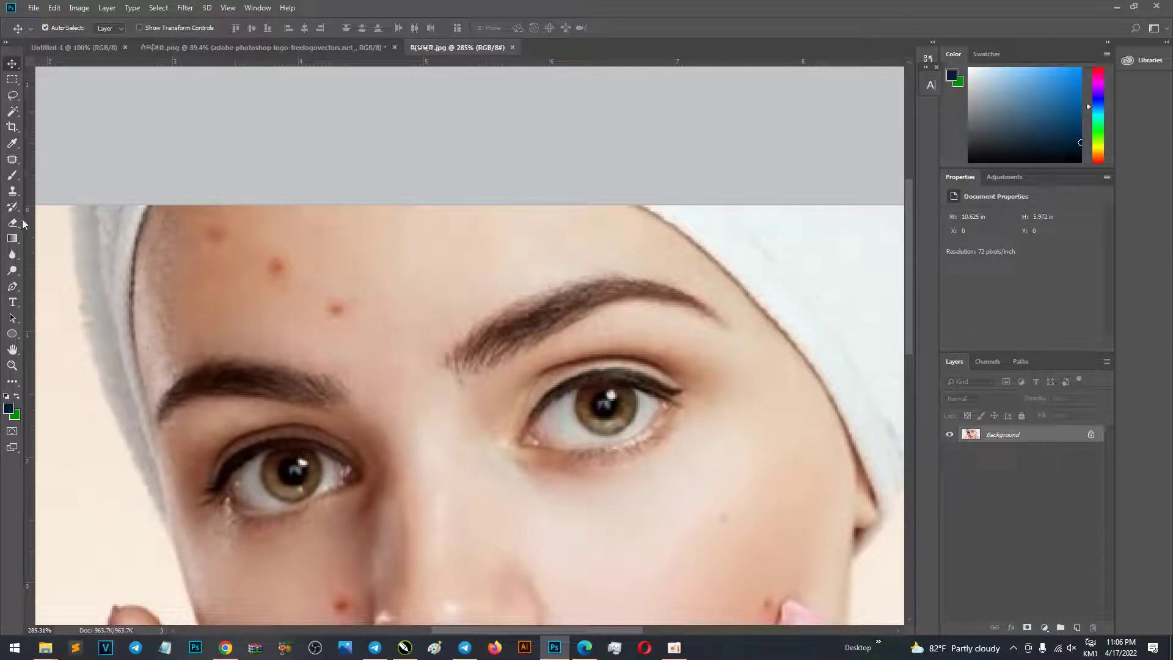
Step: Use the Patch Tool to cover the forehead's red spot with clean skin
left_click(8, 159)
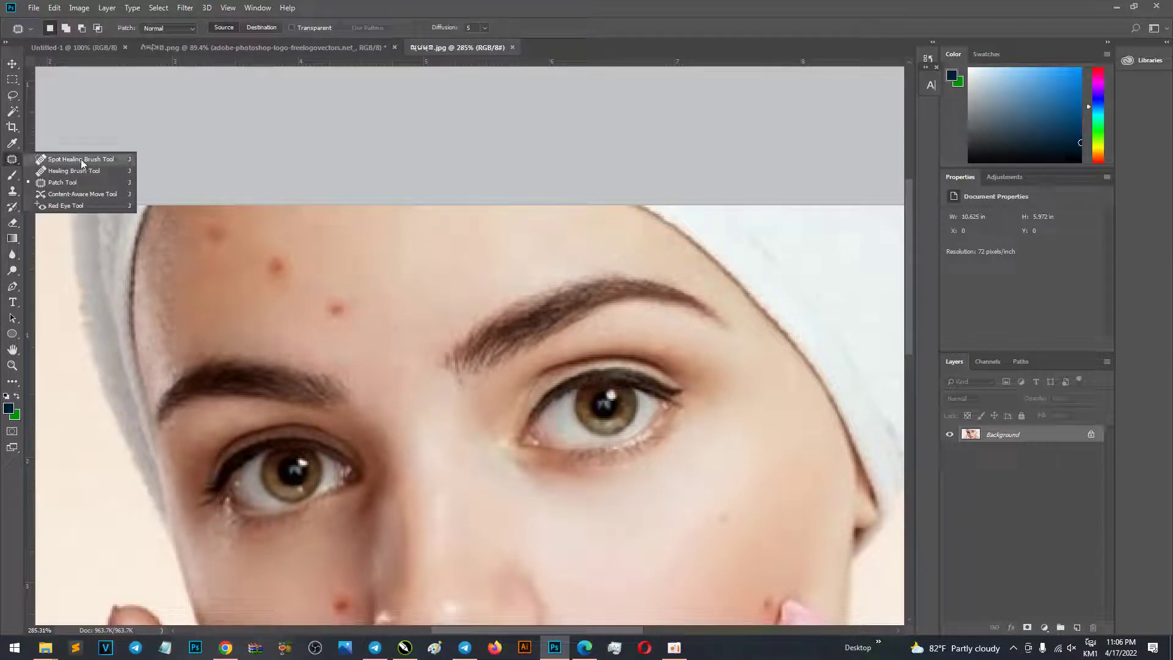
left_click(106, 189)
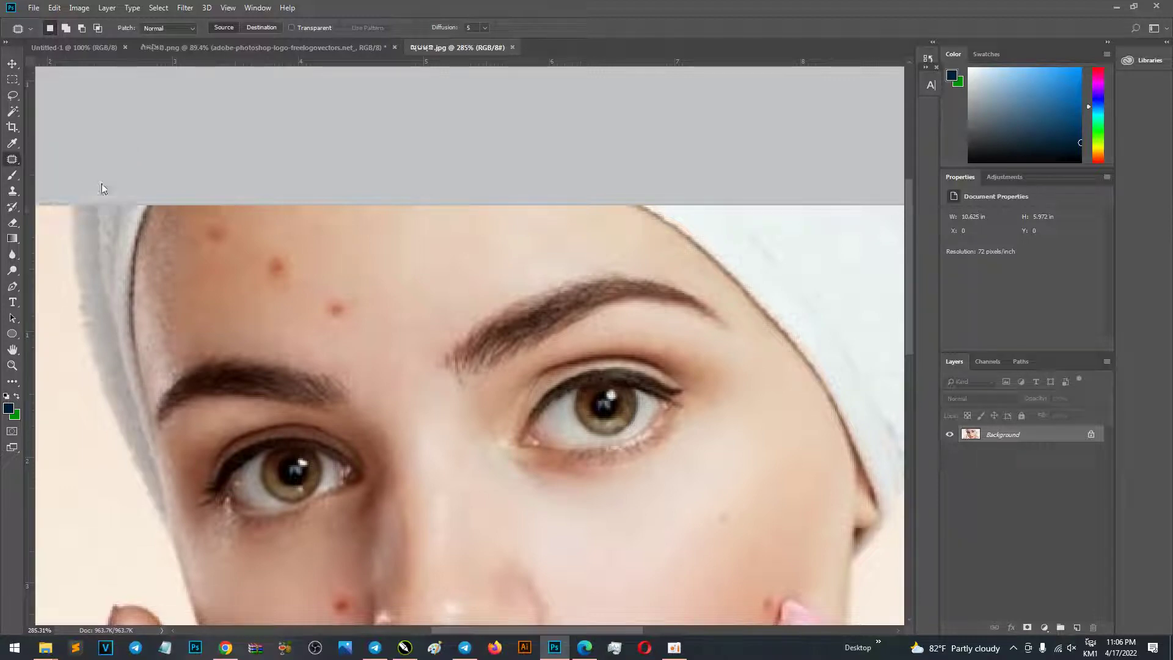
mouse_move(328, 288)
left_mouse_down()
mouse_move(356, 306)
mouse_move(387, 283)
mouse_move(403, 288)
left_mouse_up()
mouse_move(304, 281)
left_mouse_down()
mouse_move(287, 269)
mouse_move(340, 262)
left_mouse_up()
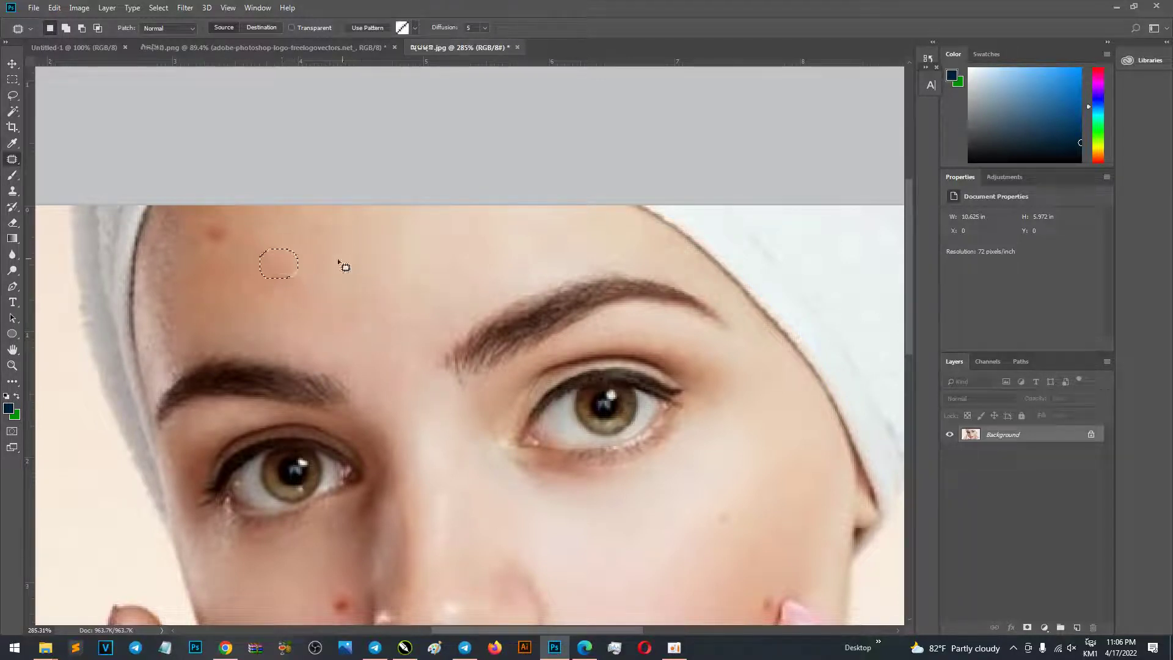
mouse_move(230, 220)
left_mouse_down()
mouse_move(231, 242)
mouse_move(235, 223)
mouse_move(263, 232)
mouse_move(279, 289)
mouse_move(275, 264)
mouse_move(204, 304)
left_mouse_up()
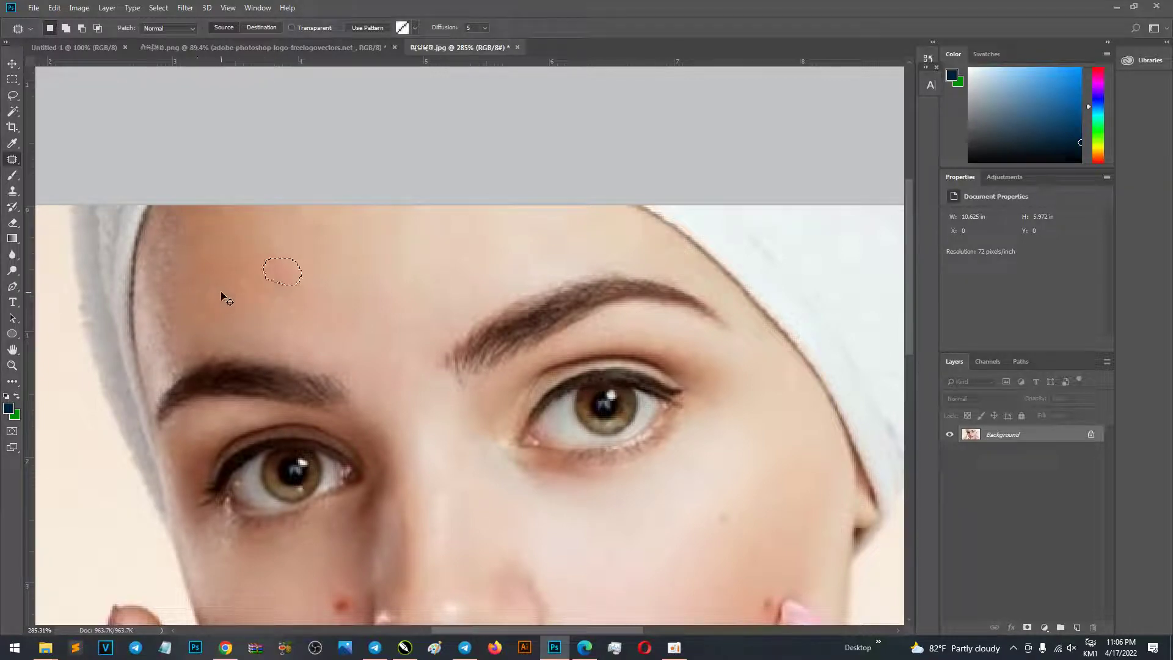
key("ctrl+d")
Step: Pan down and patch the red spot beside the nose
left_click_drag(414, 309, 365, 145)
left_click_drag(318, 277, 353, 167)
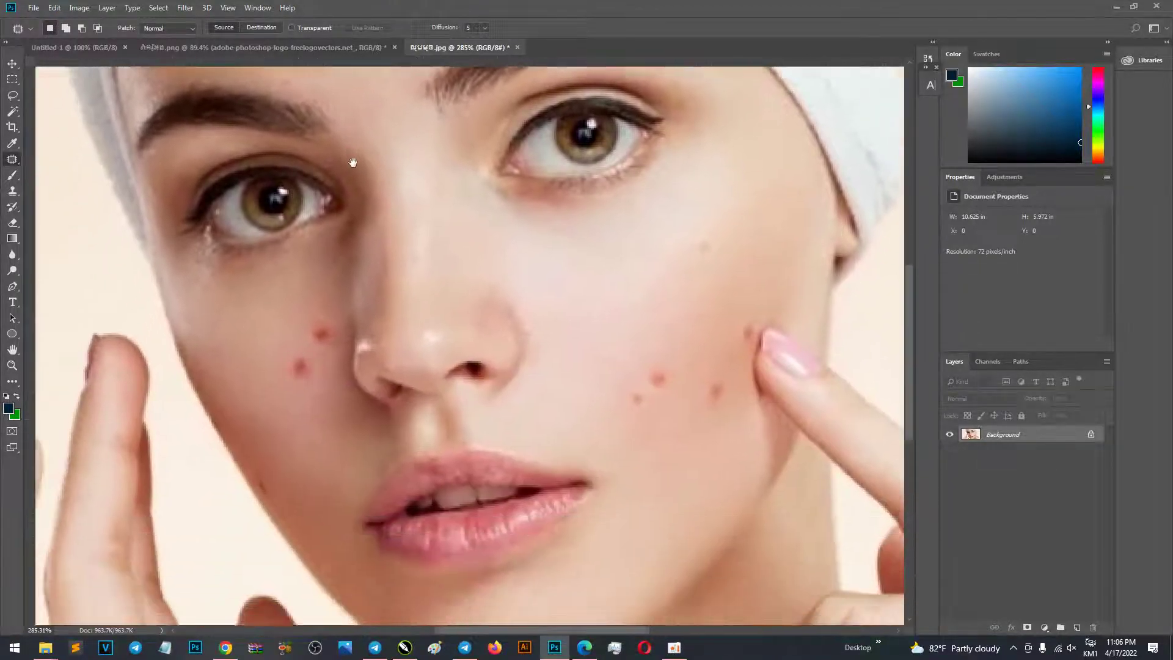
left_click_drag(358, 331, 350, 266)
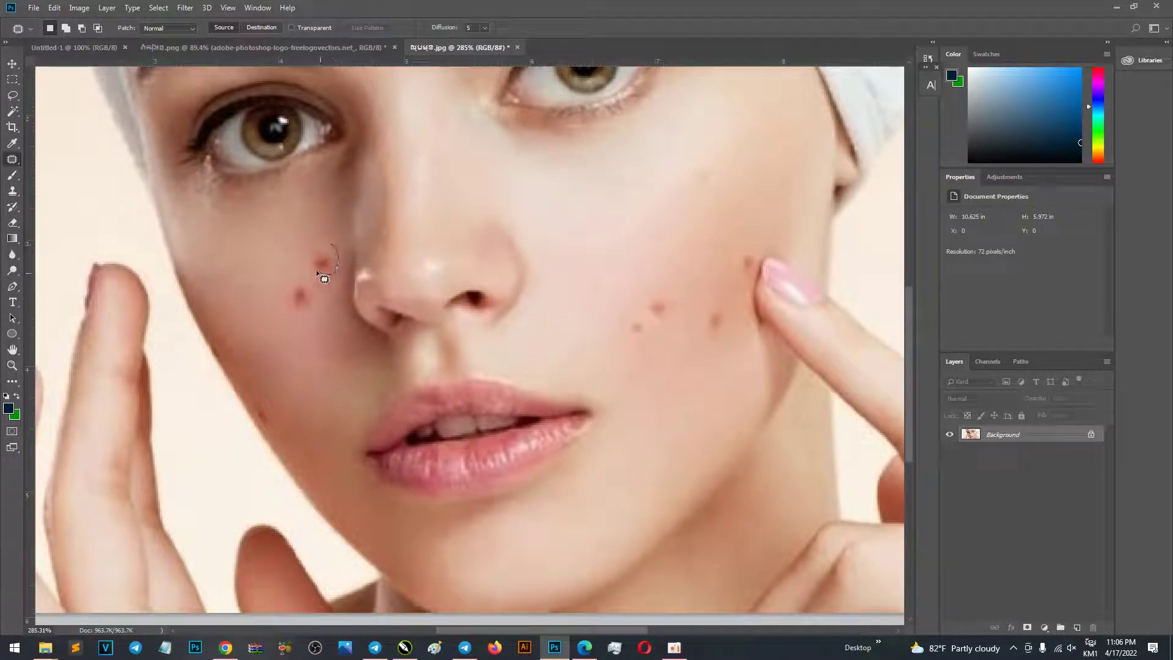
mouse_move(312, 255)
left_mouse_down()
mouse_move(307, 310)
mouse_move(293, 297)
mouse_move(296, 269)
left_mouse_up()
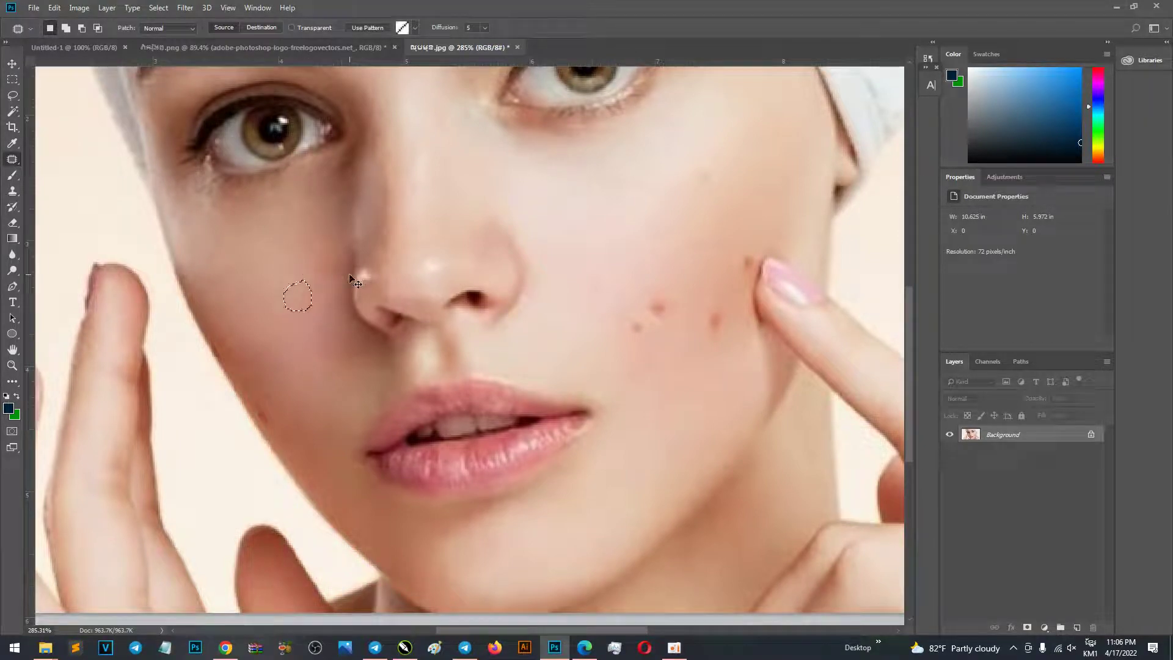
key("ctrl+d")
Step: Patch the cheek spots near the fingertip, then fit the whole photo in view
scroll(428, 293, "down", 2)
scroll(428, 293, "right", 3)
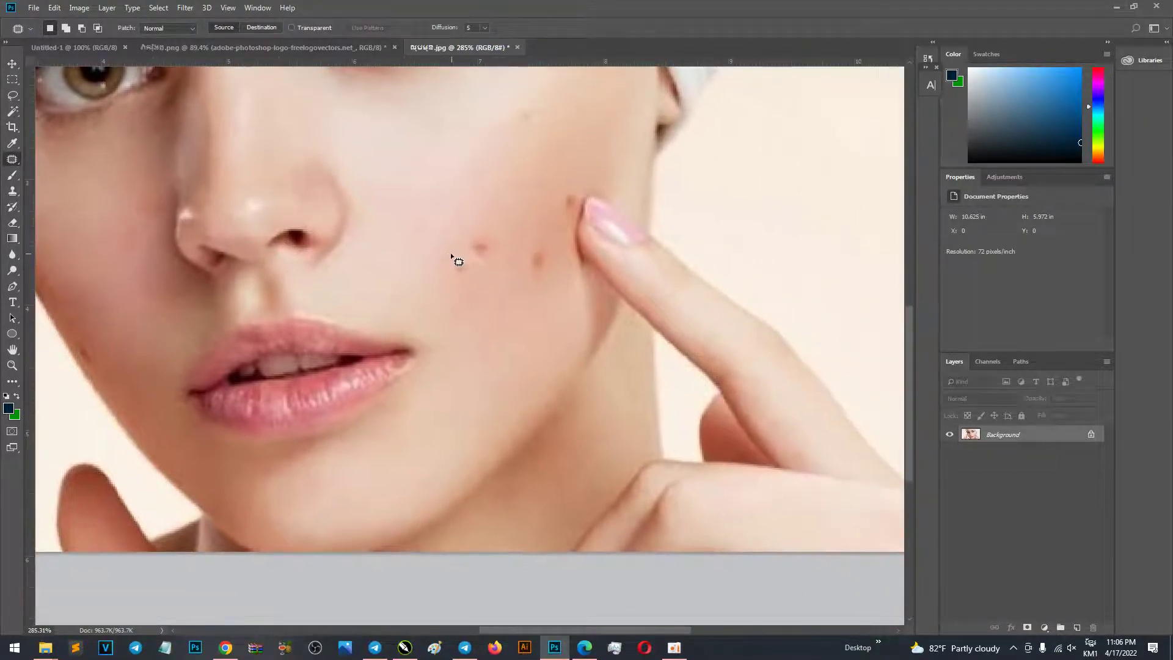
mouse_move(452, 254)
left_mouse_down()
mouse_move(467, 265)
mouse_move(462, 304)
left_mouse_up()
mouse_move(480, 235)
left_mouse_down()
mouse_move(492, 241)
mouse_move(479, 254)
mouse_move(493, 203)
left_mouse_up()
mouse_move(524, 249)
left_mouse_down()
mouse_move(550, 270)
mouse_move(531, 260)
mouse_move(529, 226)
mouse_move(585, 212)
mouse_move(561, 186)
mouse_move(563, 167)
mouse_move(559, 233)
left_mouse_up()
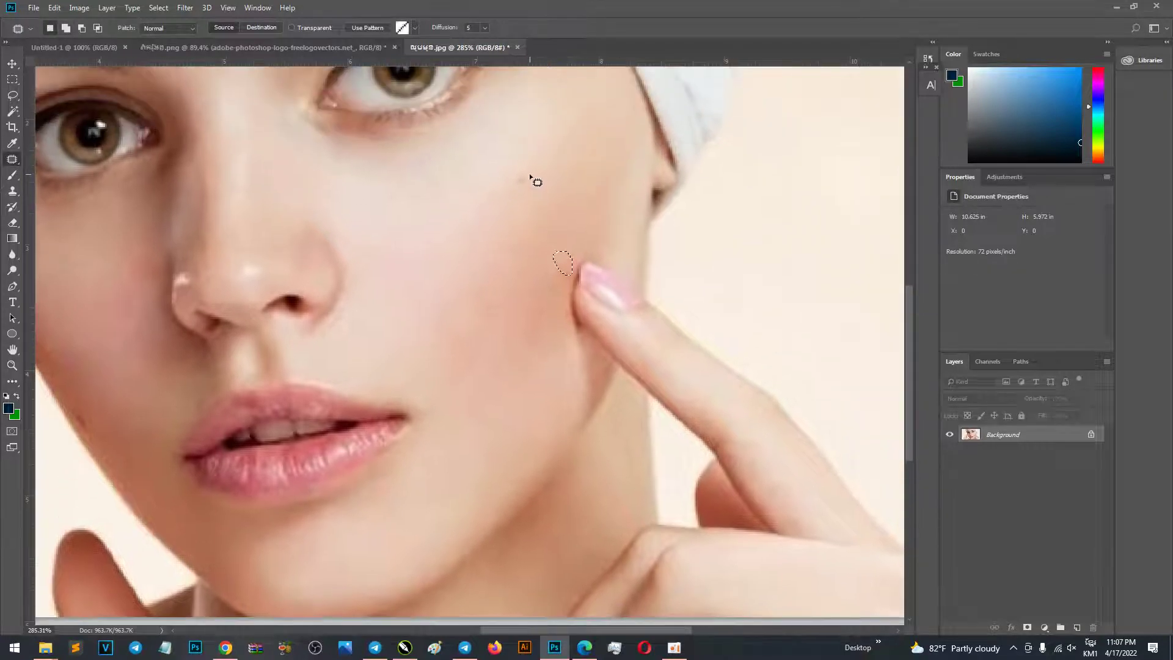
key("ctrl+d")
left_click_drag(519, 173, 520, 174)
key("ctrl+d")
key("ctrl+0")
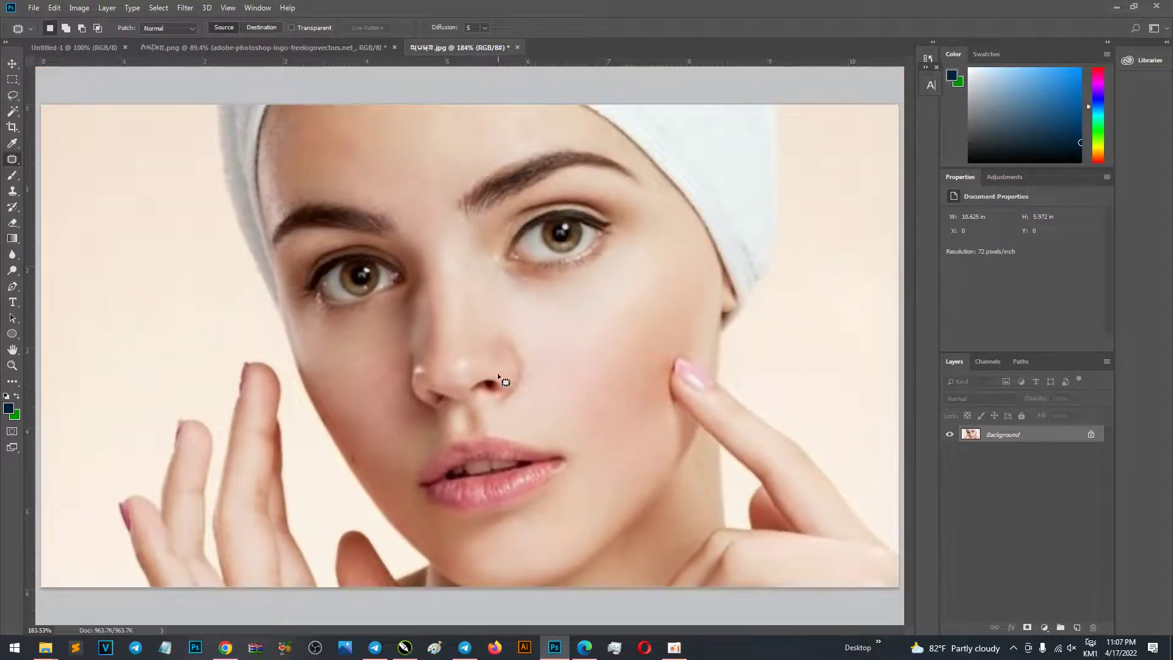
Step: With the Move tool active, drag the acne photo from File Explorer onto the canvas
scroll(500, 379, "down", 1)
scroll(501, 379, "down", 1)
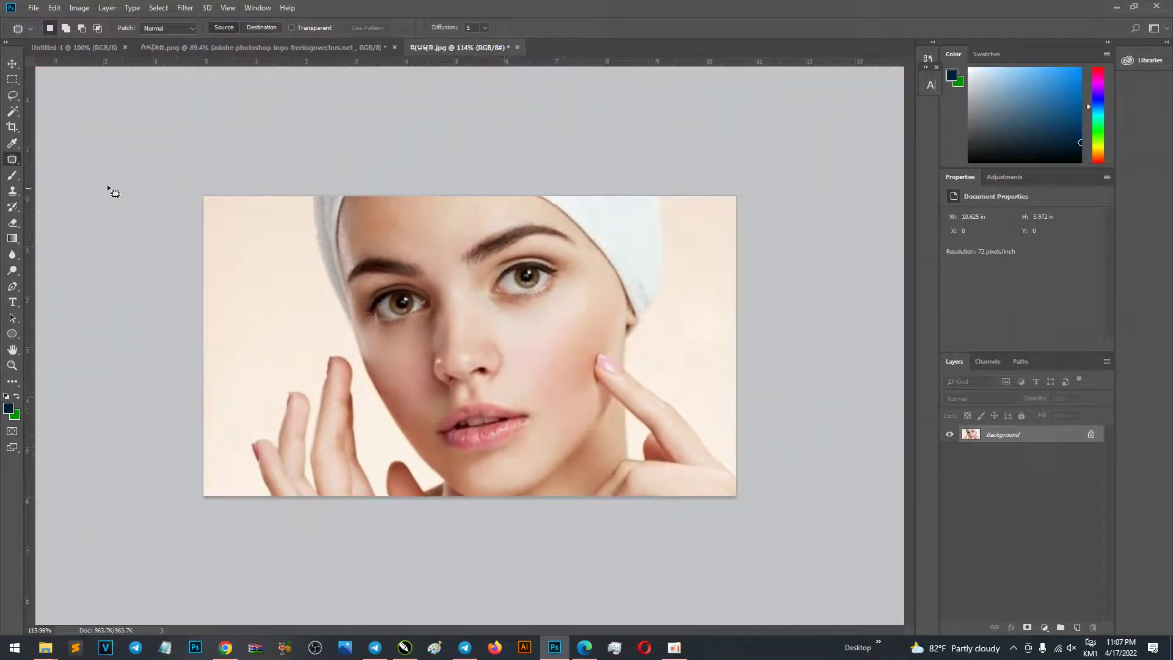
left_click(16, 66)
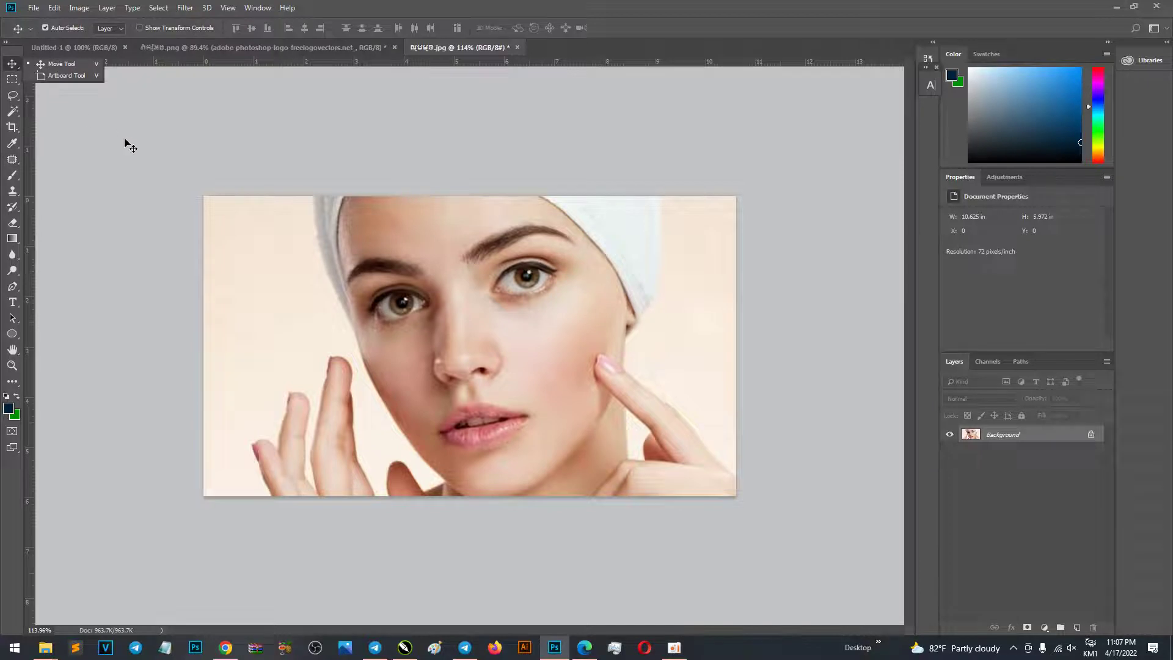
left_click(605, 324)
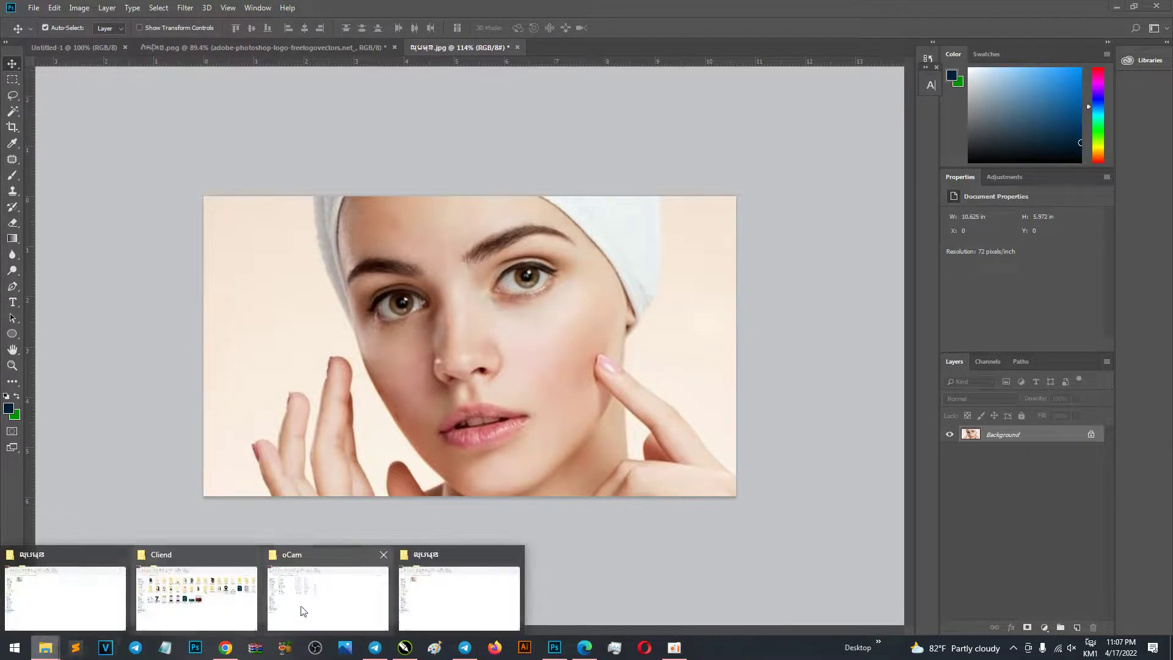
left_click(434, 586)
mouse_move(133, 137)
left_mouse_down()
mouse_move(262, 290)
mouse_move(553, 565)
mouse_move(538, 407)
left_mouse_up()
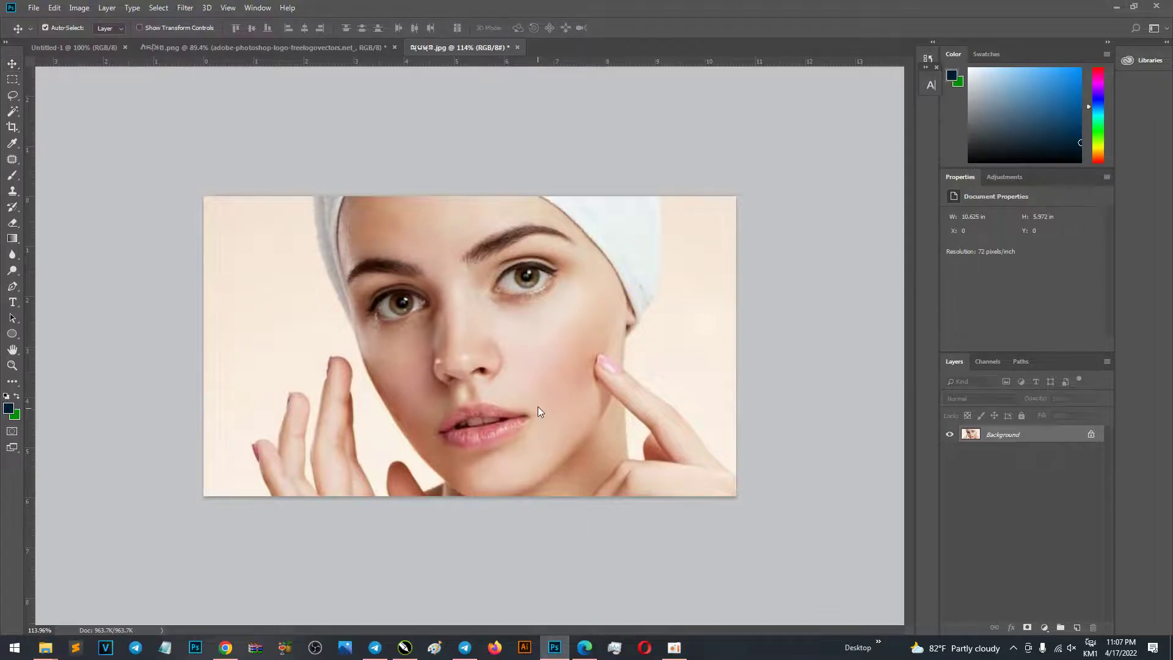
Step: Commit the placed acne photo and toggle its visibility to compare against the background
key("Return")
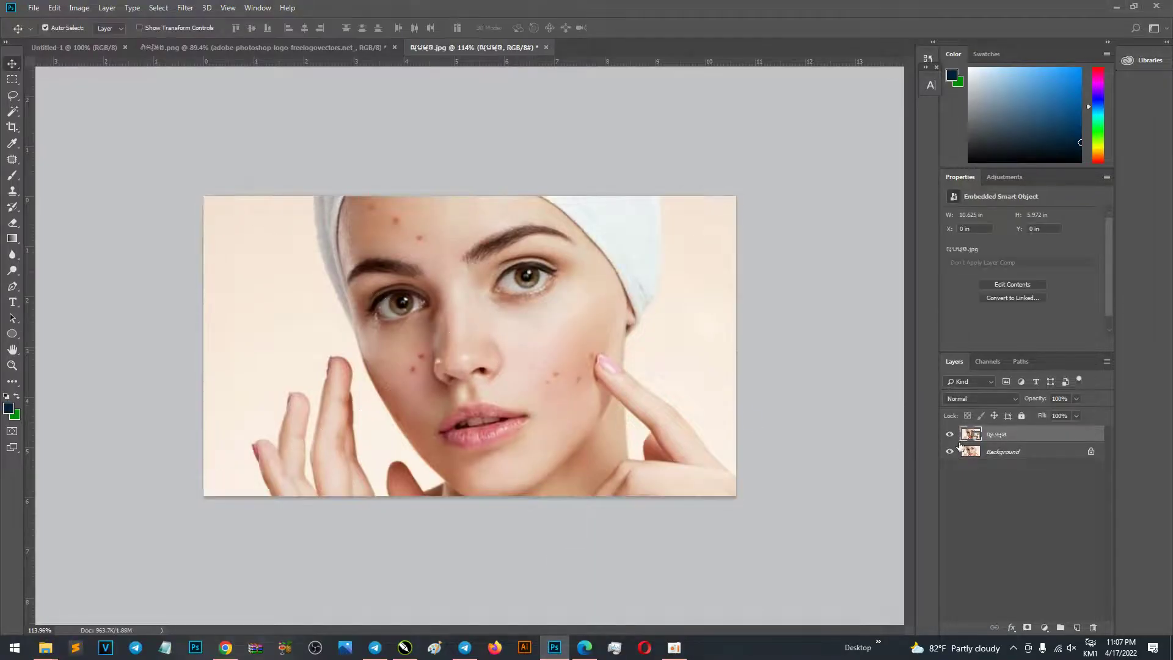
left_click(950, 434)
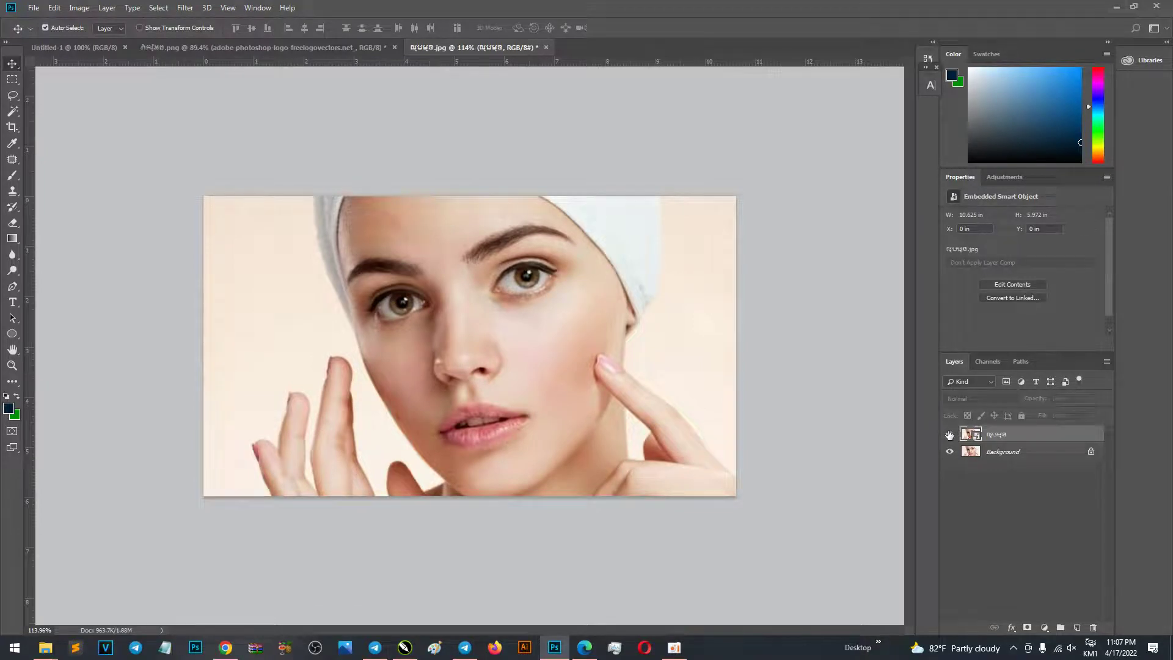
left_click(950, 434)
left_click(950, 434)
left_click(949, 435)
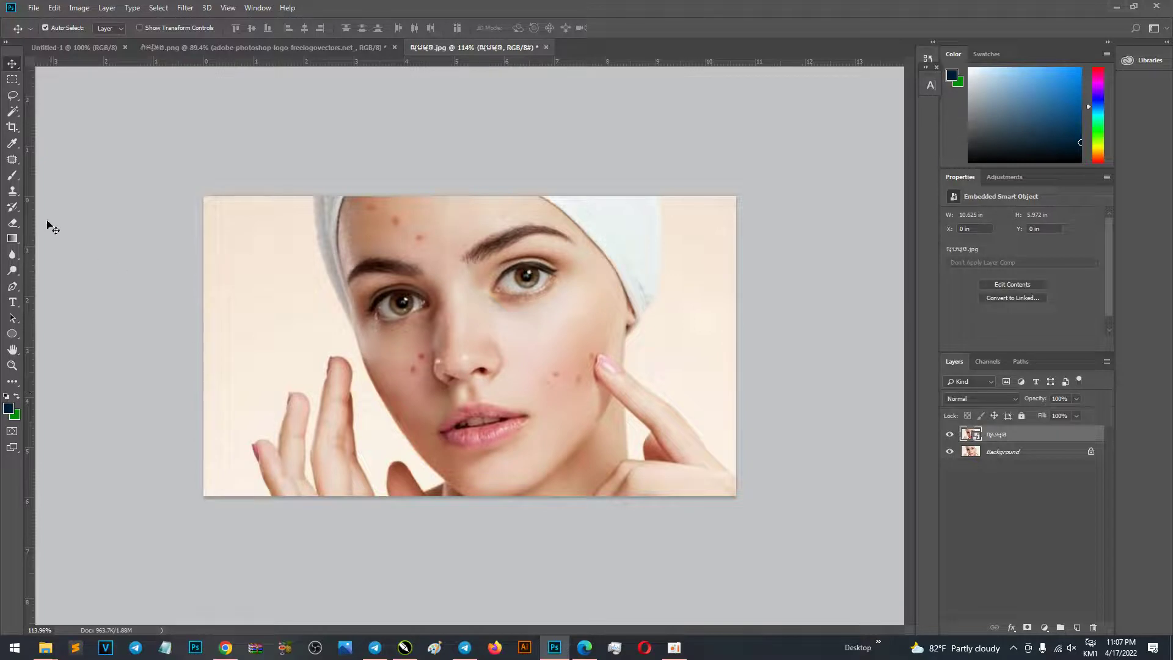
Step: Select the Spot Healing Brush and rasterize the acne photo layer into pixels
left_click(11, 160)
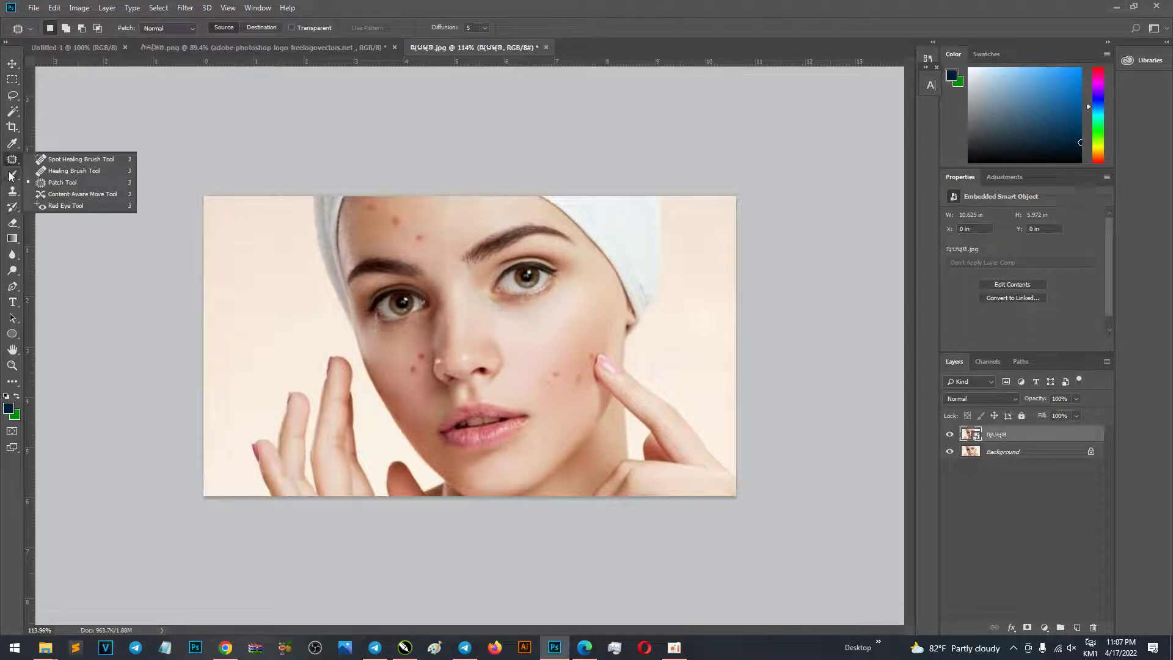
left_click(76, 160)
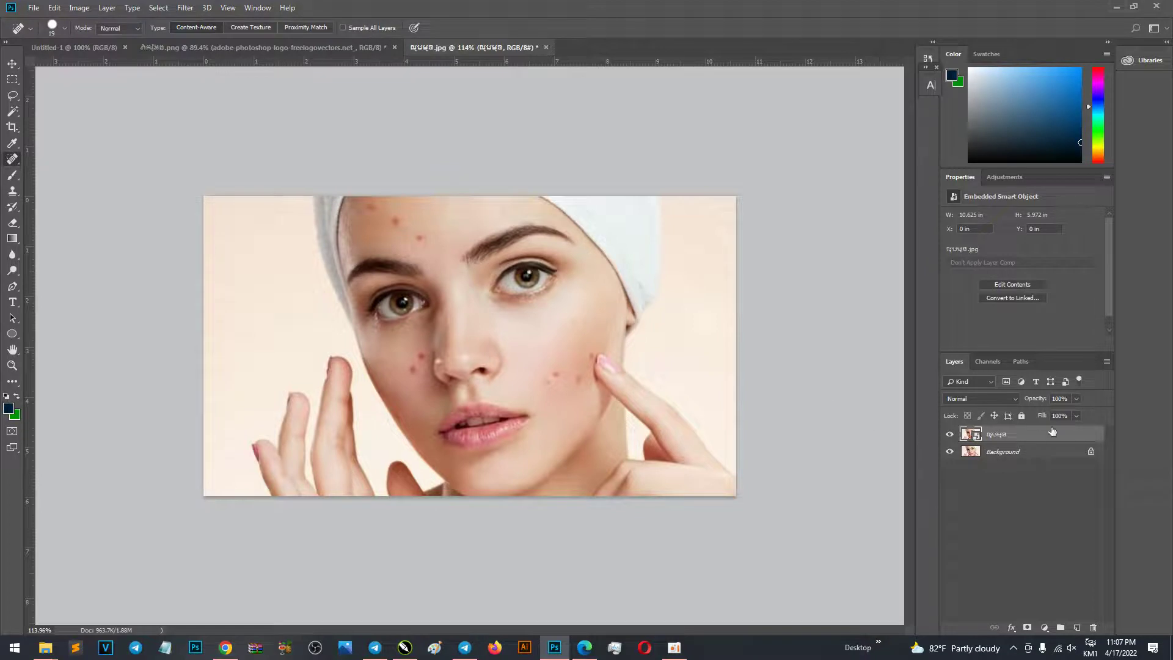
right_click(1012, 435)
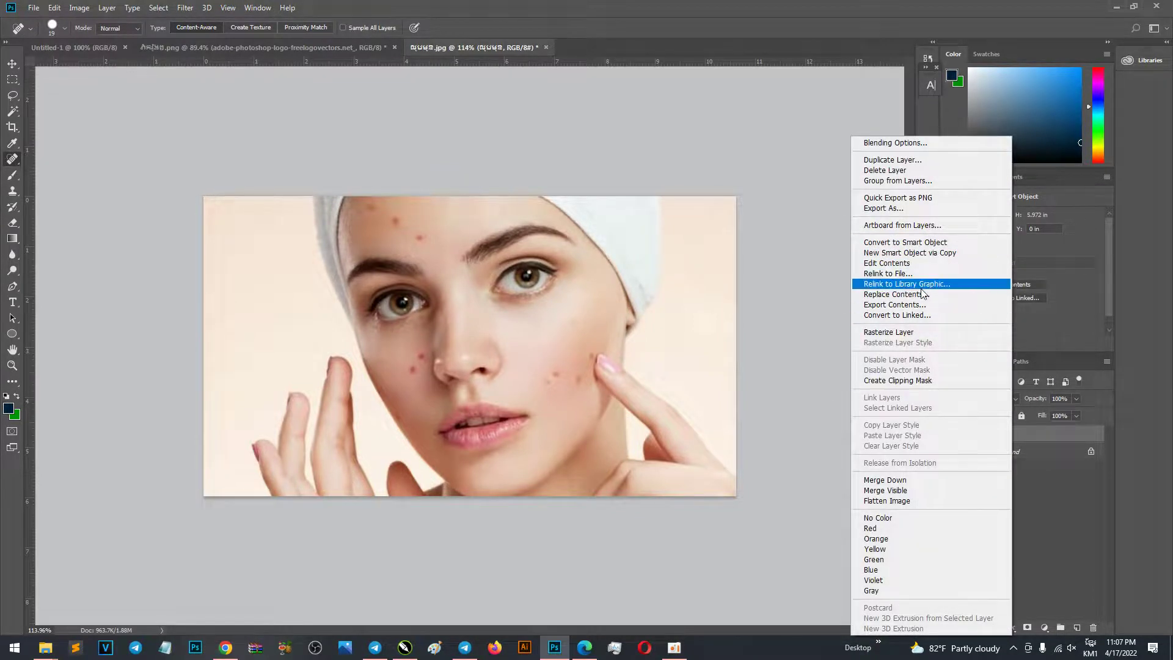
left_click(924, 332)
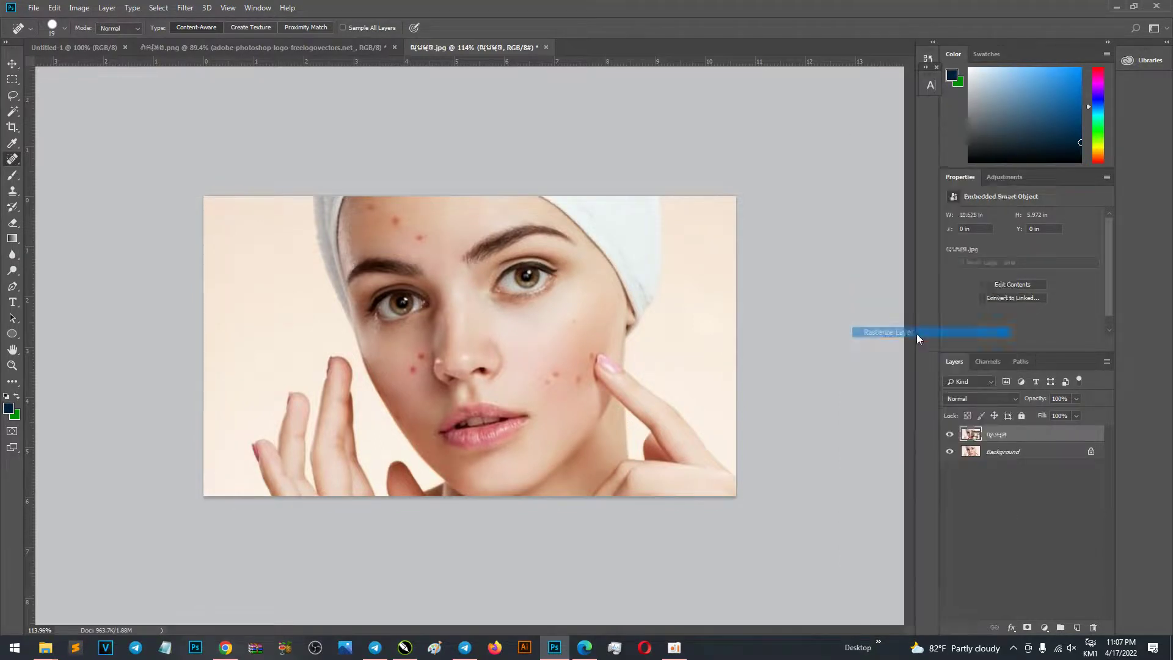
Step: Zoom in and heal the three forehead spots with a slightly larger Spot Healing Brush
right_click(16, 160)
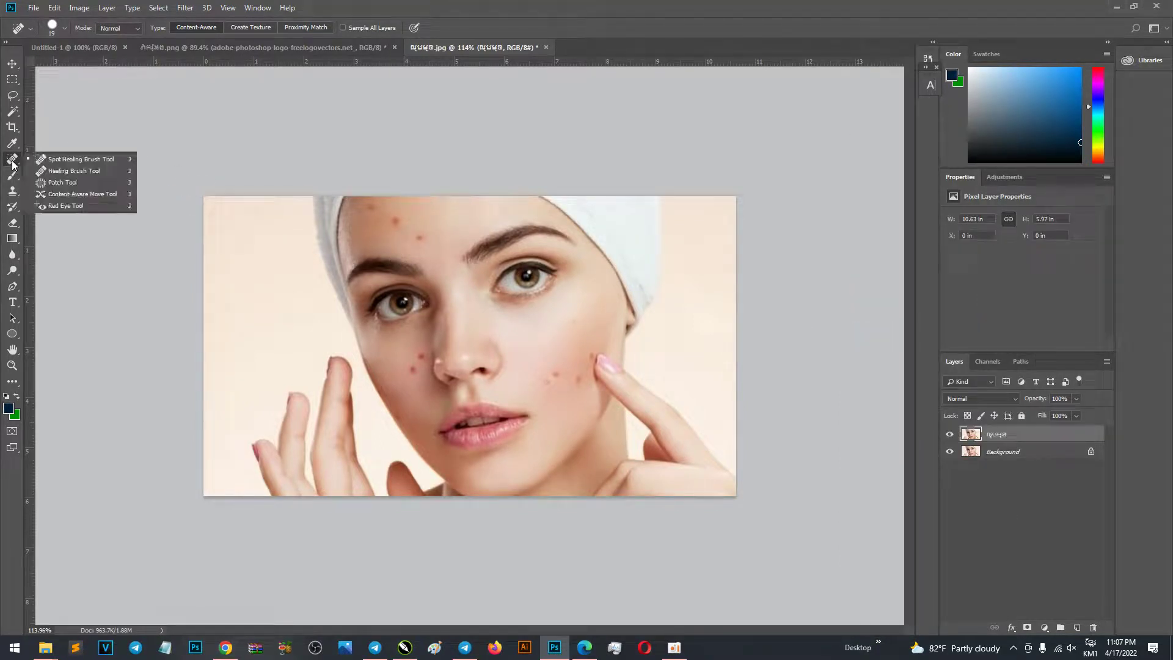
left_click(74, 161)
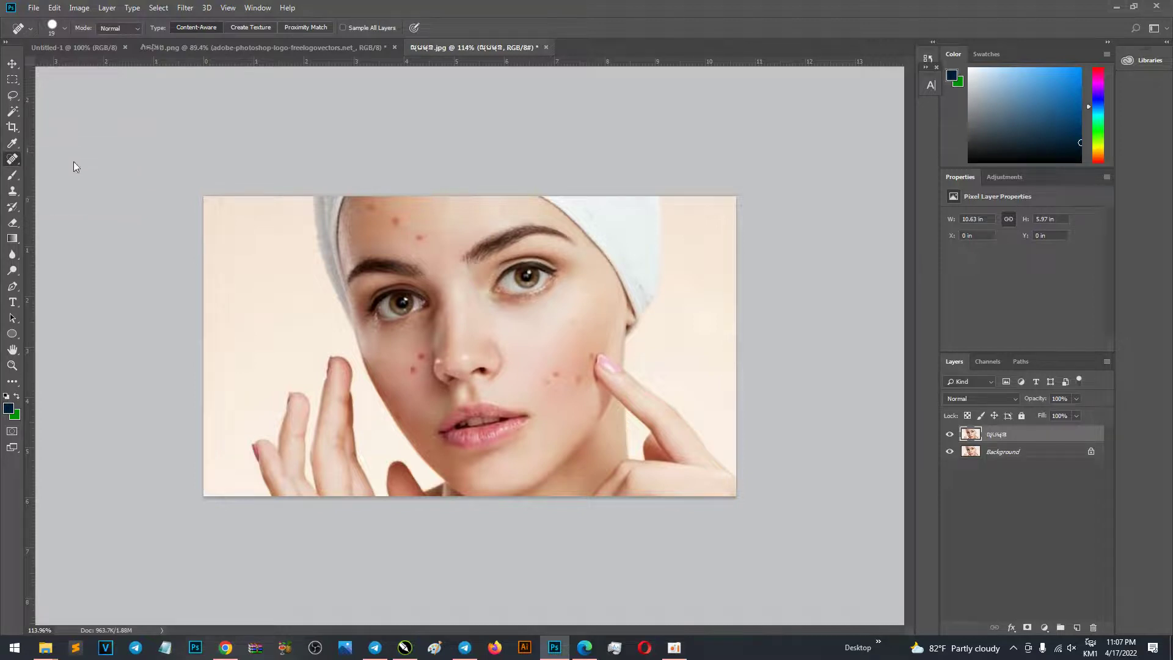
scroll(428, 245, "up", 1)
scroll(412, 244, "up", 2)
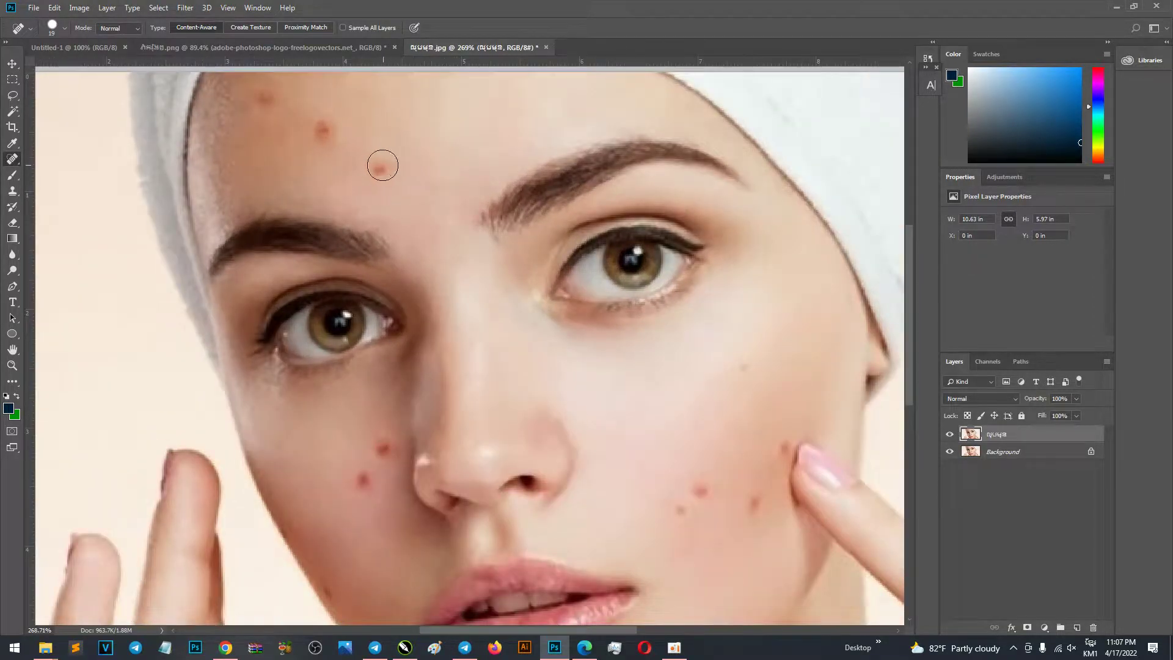
left_click(379, 165)
left_click(324, 130)
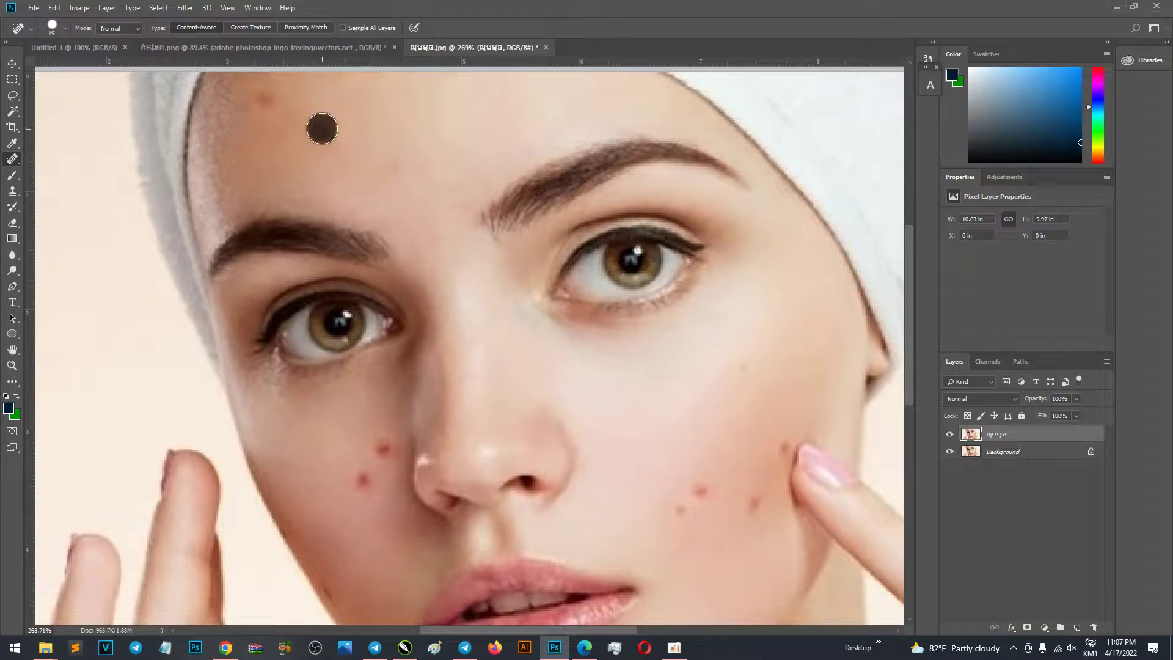
key("]")
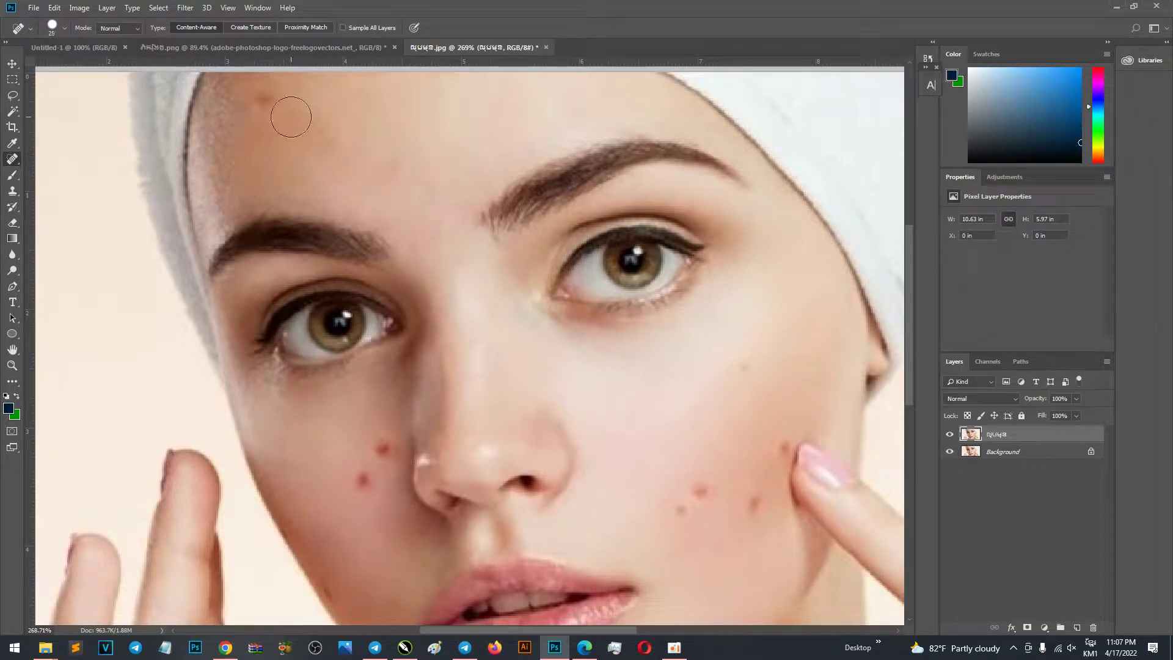
left_click(264, 98)
Step: Heal the spots on both cheeks and beside the fingertip, then fit the image
left_click(363, 478)
left_click(385, 451)
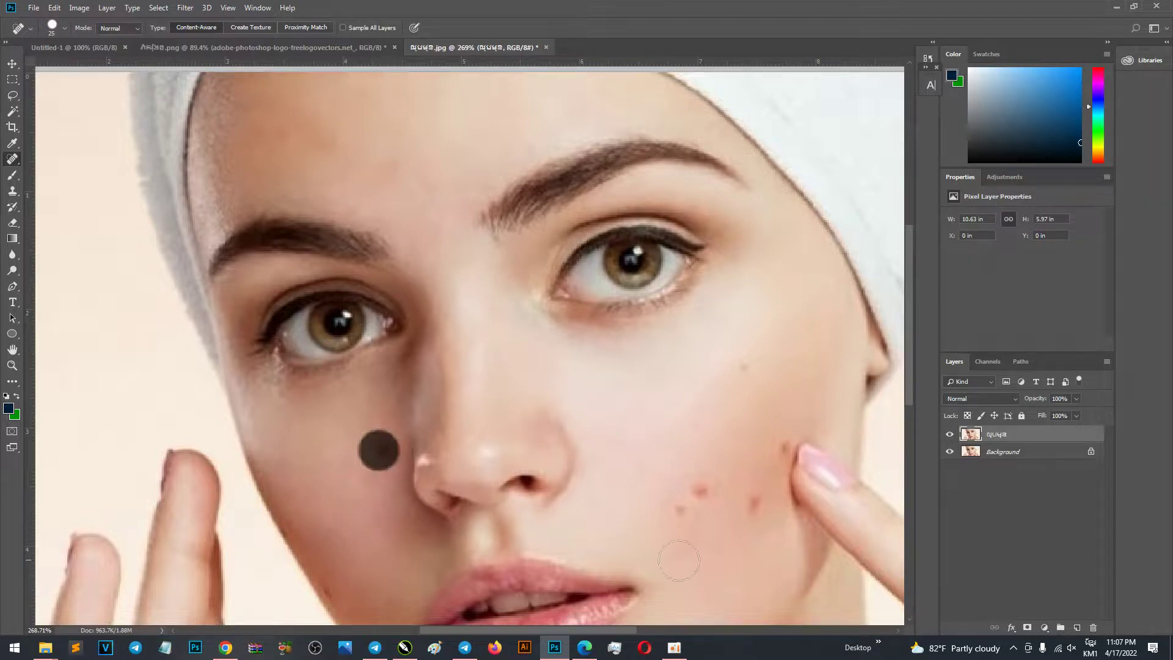
left_click(703, 489)
left_click(676, 515)
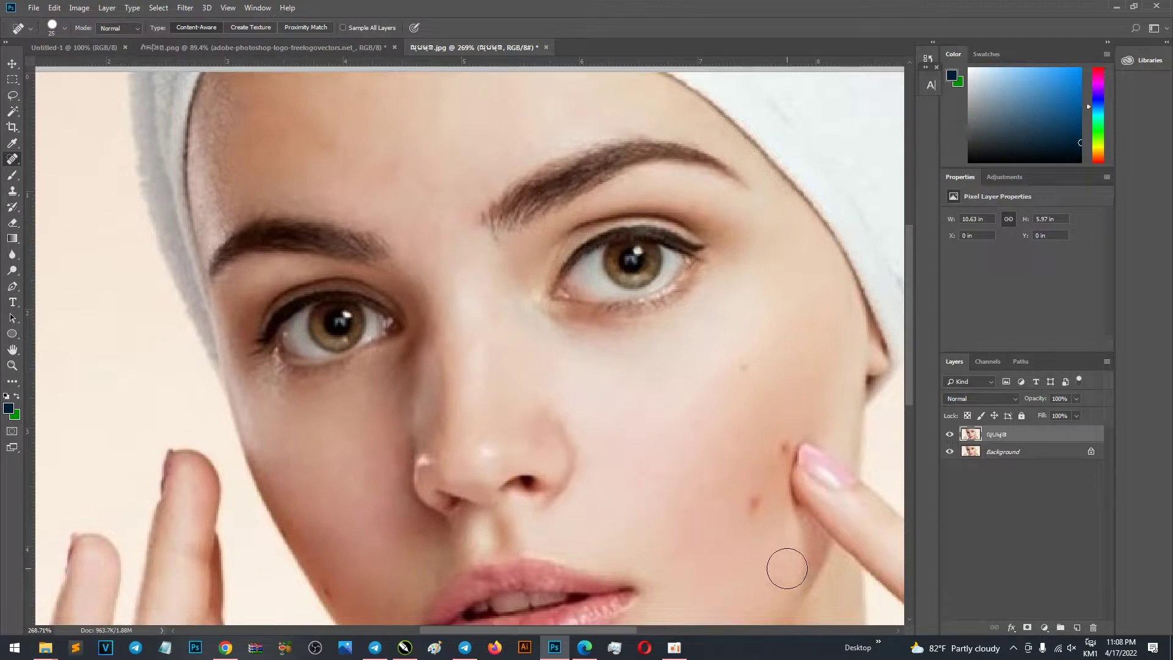
left_click(754, 505)
left_click(738, 375)
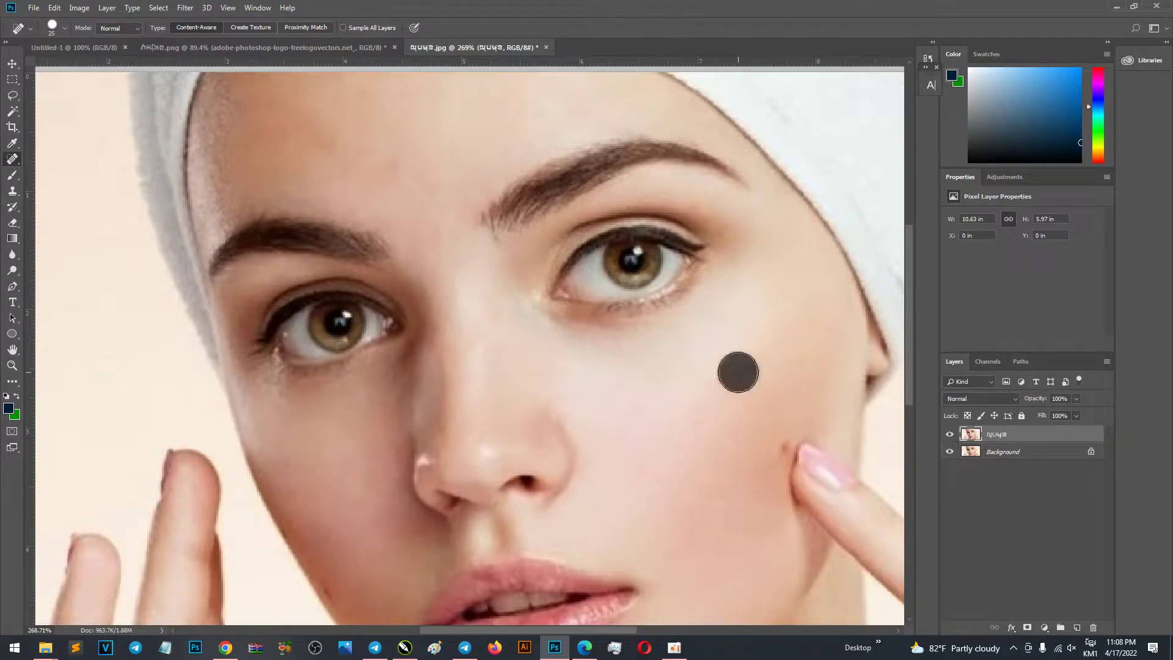
left_click(776, 439)
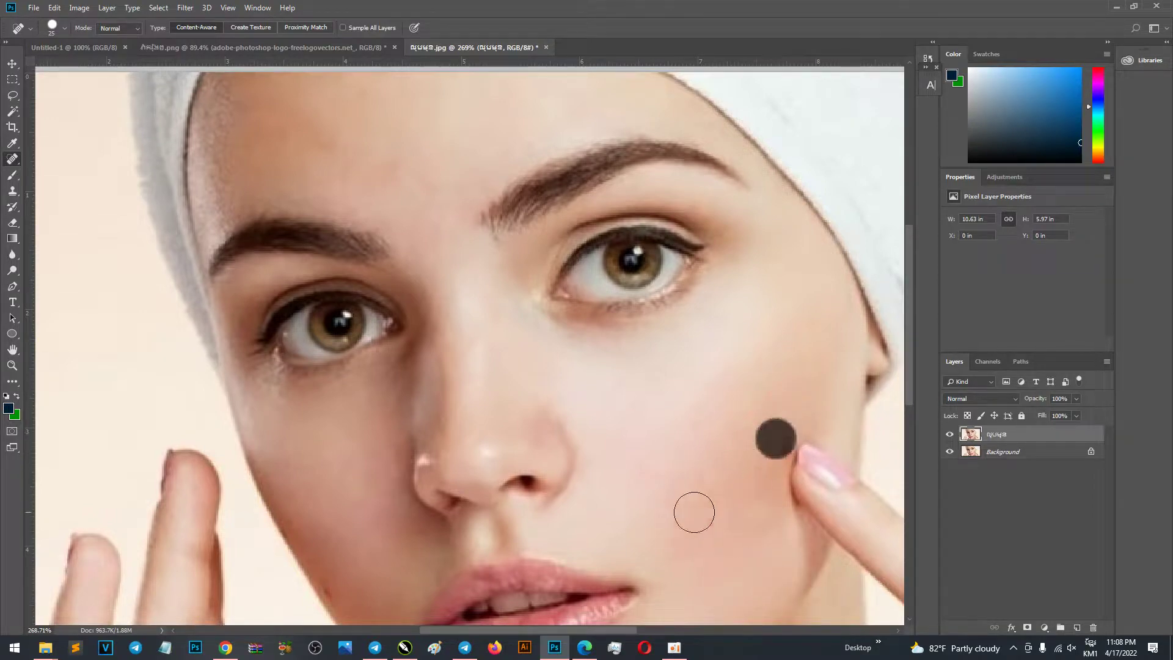
key("ctrl+0")
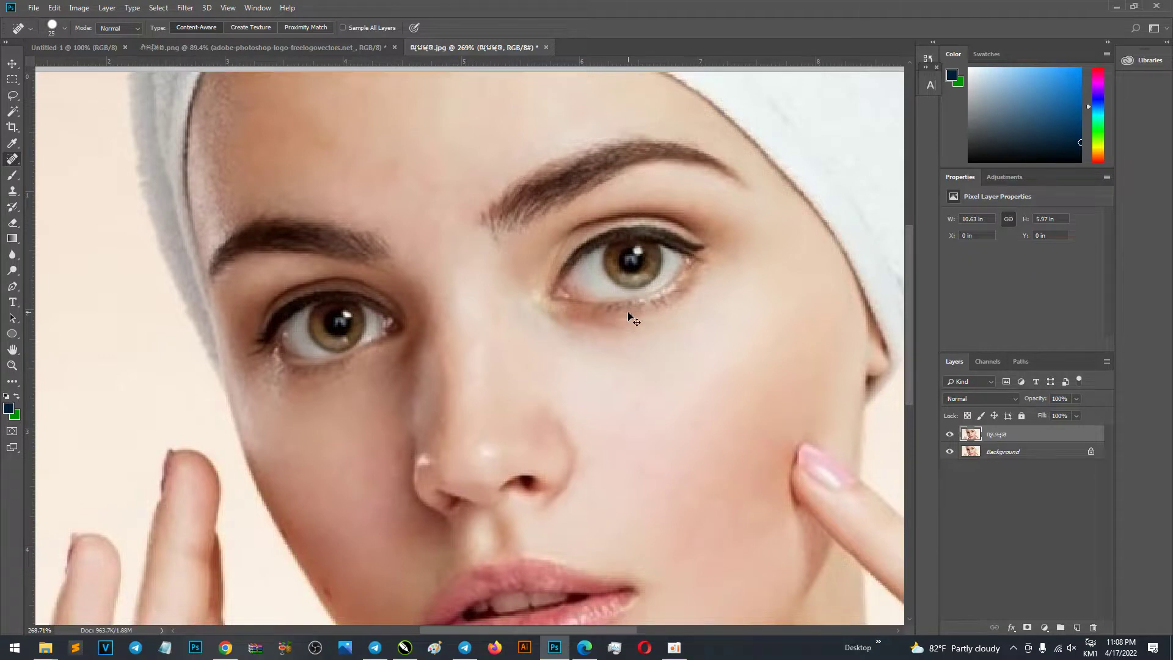
scroll(488, 295, "down", 1)
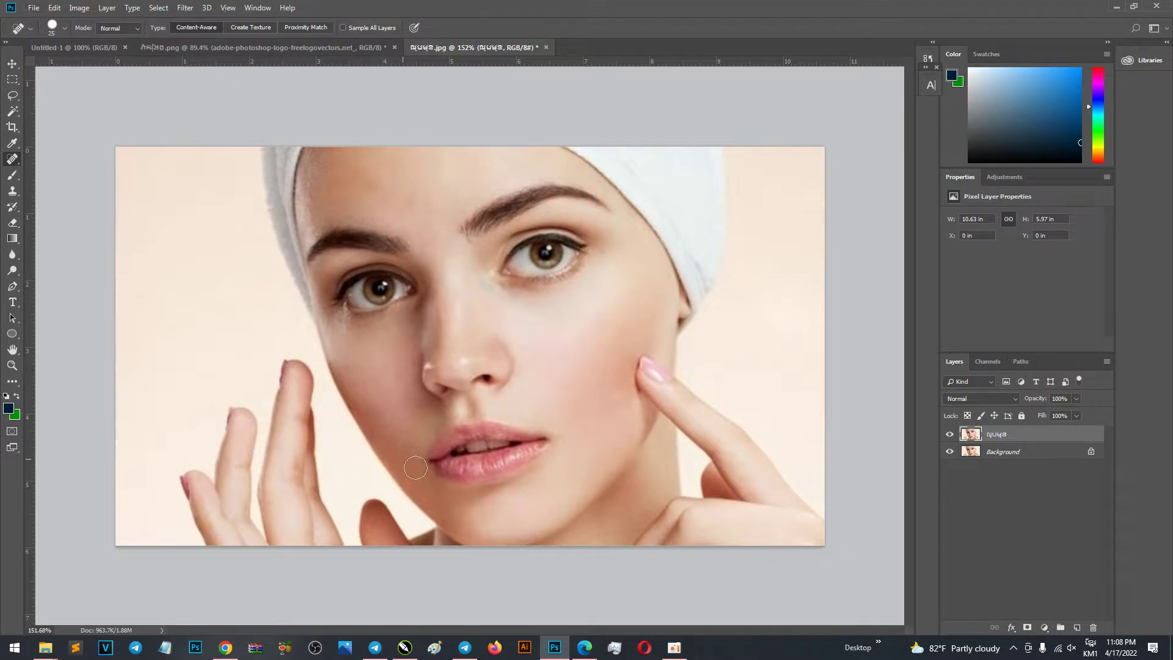
left_click(950, 435)
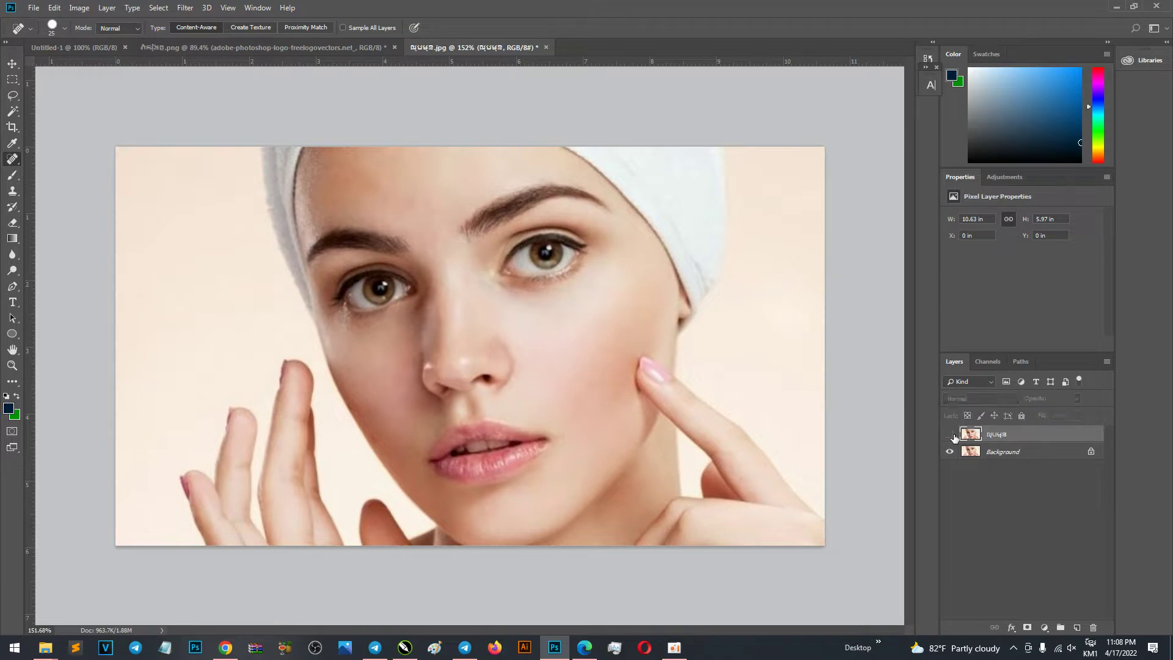
left_click(10, 63)
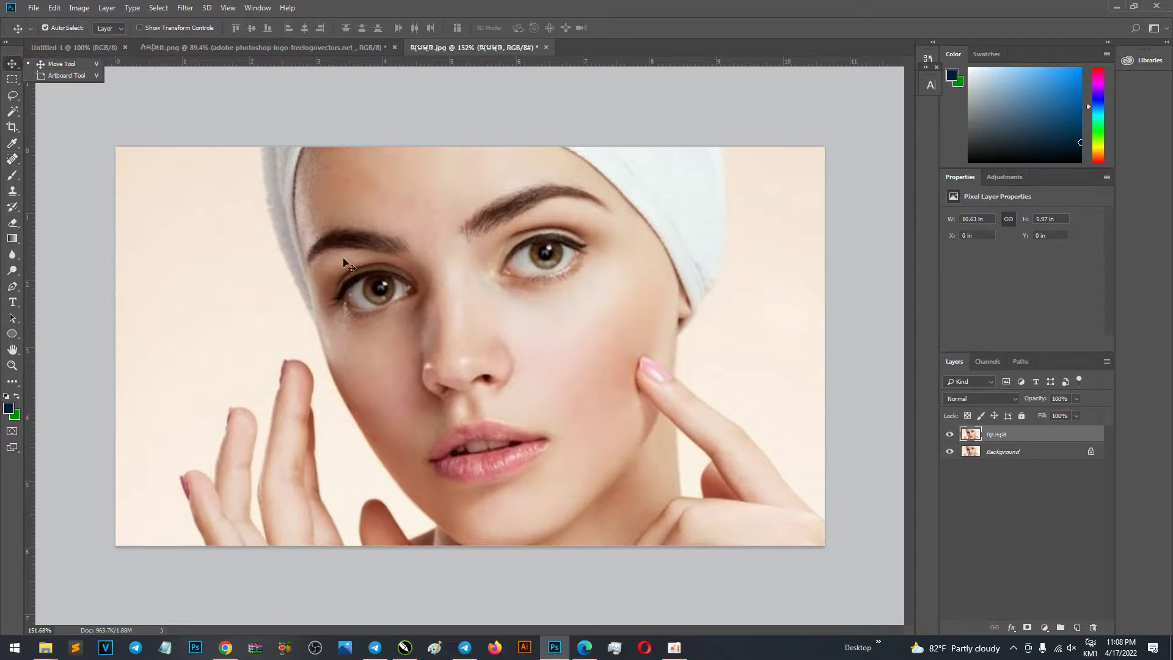